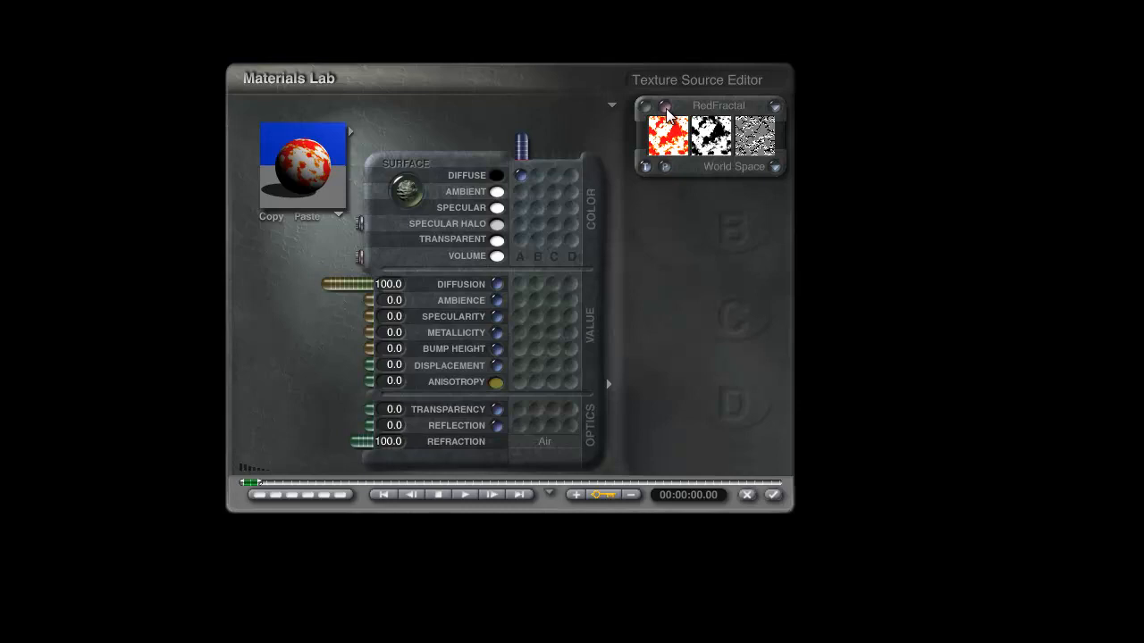
# Open the RedFractal texture for deep editing and change component 1's noise type to Voronoi D2-D1
pyautogui.click(666, 108)
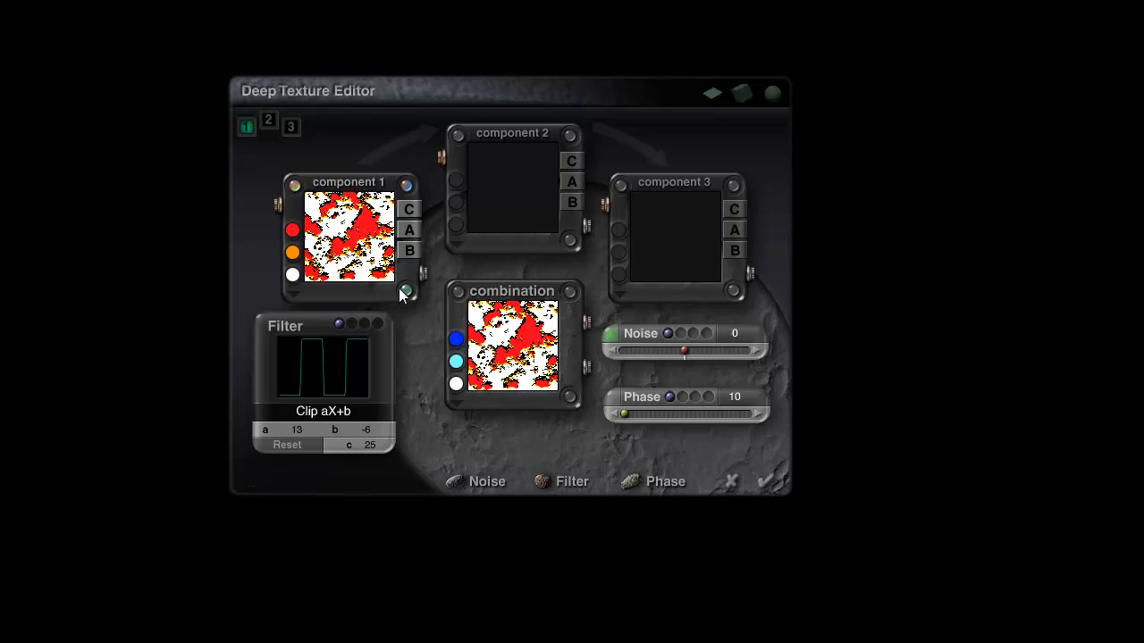
pyautogui.click(608, 336)
pyautogui.moveTo(503, 228); pyautogui.dragTo(679, 134)
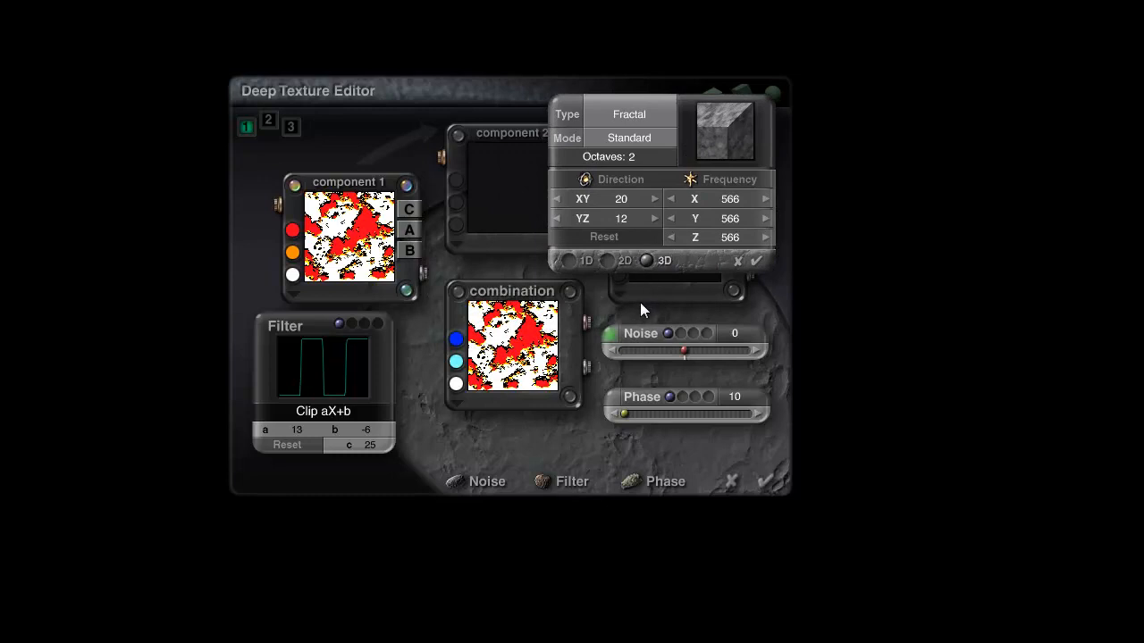
pyautogui.click(632, 116)
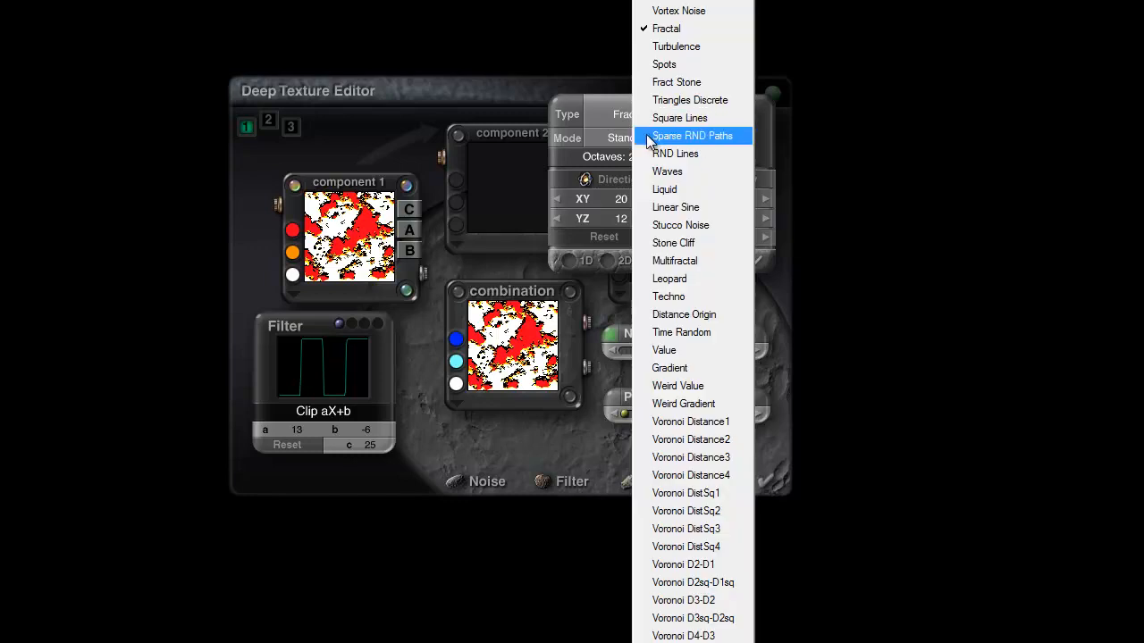
pyautogui.click(683, 565)
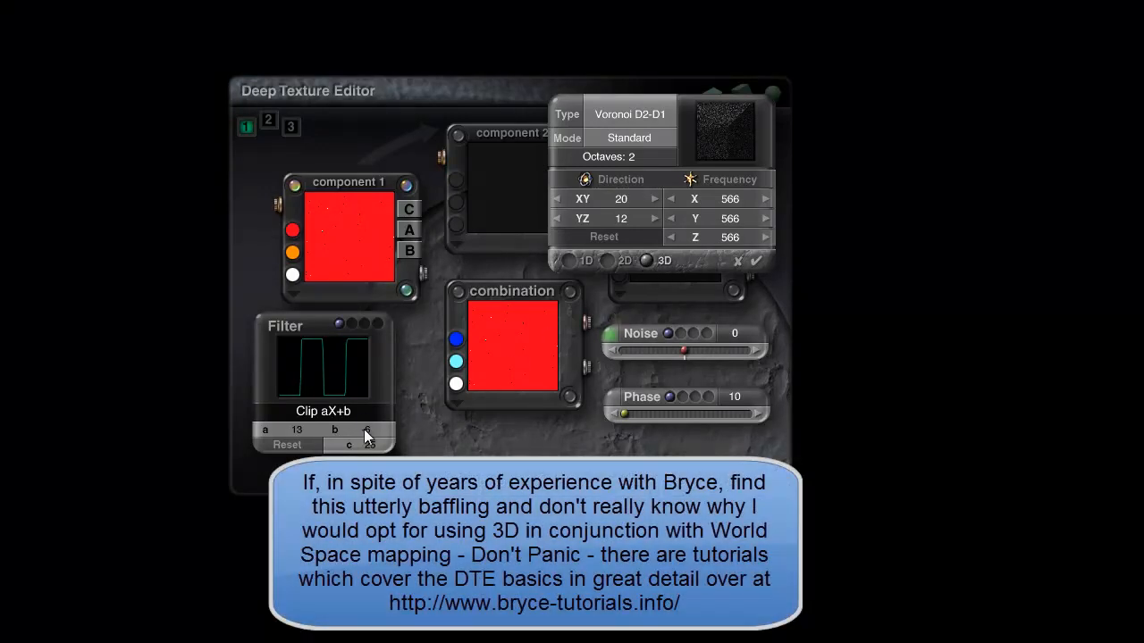
# Reset component 1's filter and retune it with 8 noise octaves, frequency 1168 on all axes and a filter a value of 7.4208
pyautogui.click(288, 444)
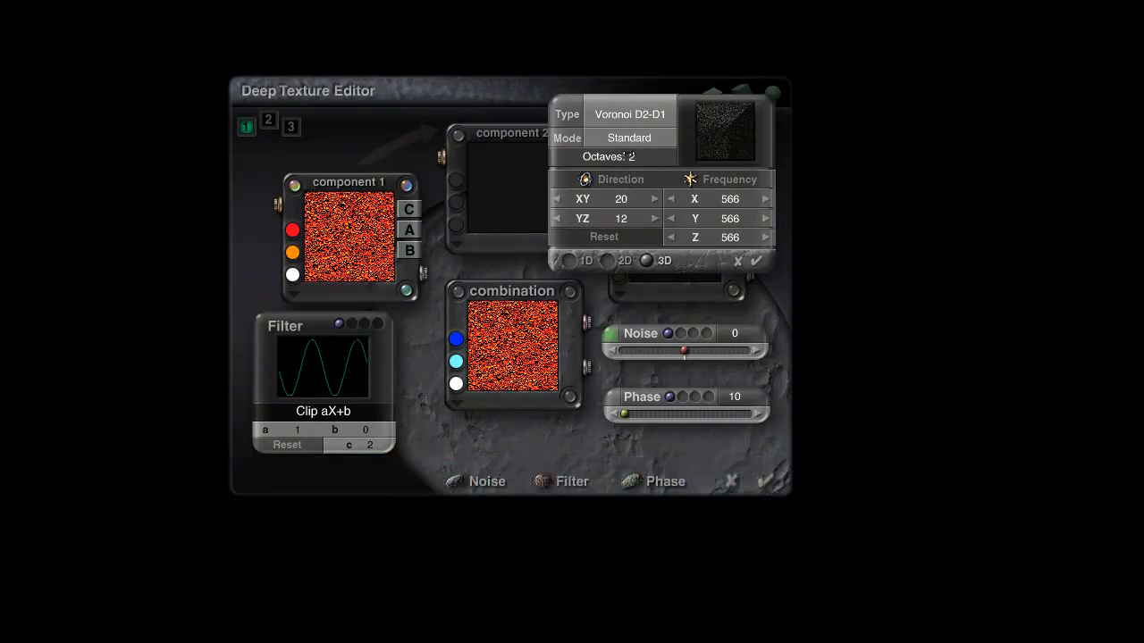
pyautogui.moveTo(637, 156); pyautogui.dragTo(623, 159)
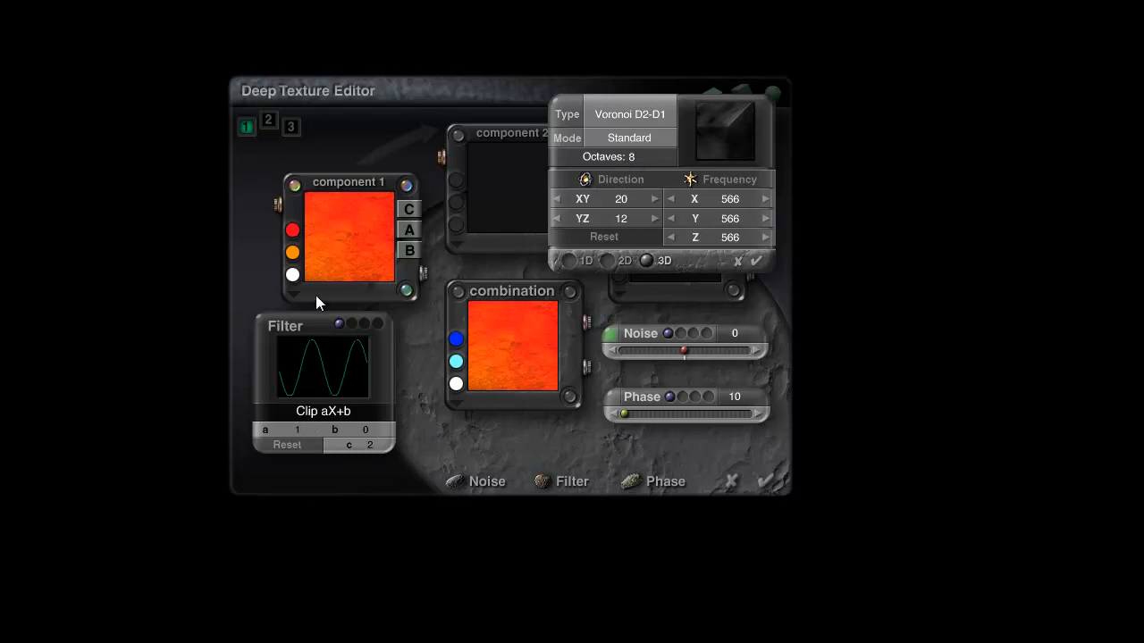
pyautogui.moveTo(295, 431)
pyautogui.mouseDown()
pyautogui.moveTo(321, 431)
pyautogui.moveTo(288, 432)
pyautogui.mouseUp()
pyautogui.moveTo(684, 179); pyautogui.dragTo(742, 179)
pyautogui.moveTo(299, 431); pyautogui.dragTo(303, 431)
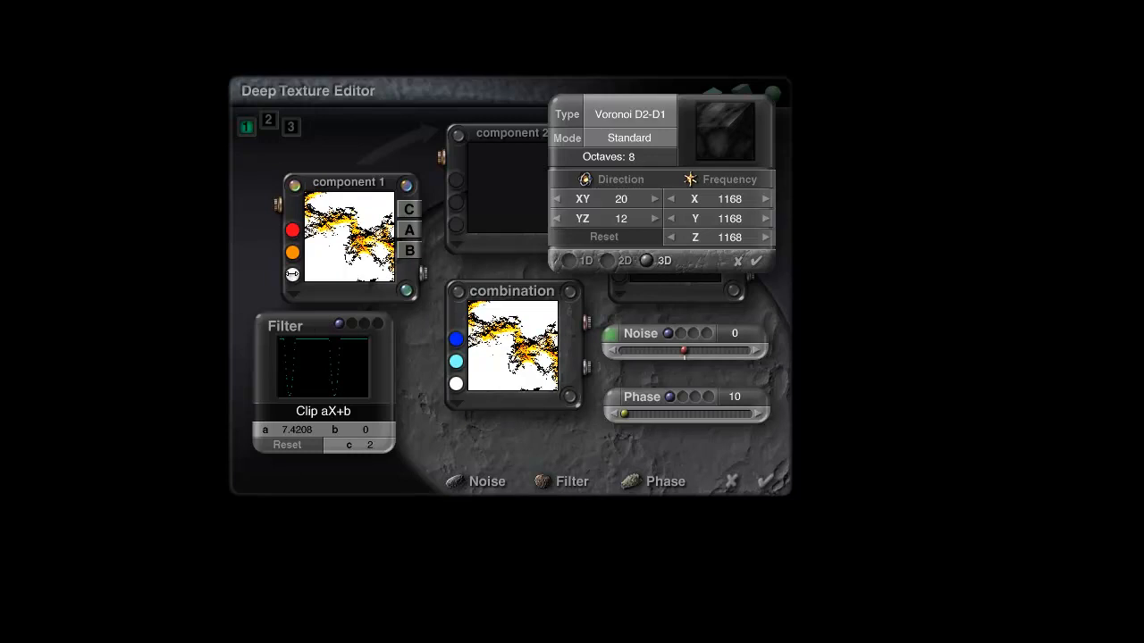
pyautogui.click(757, 260)
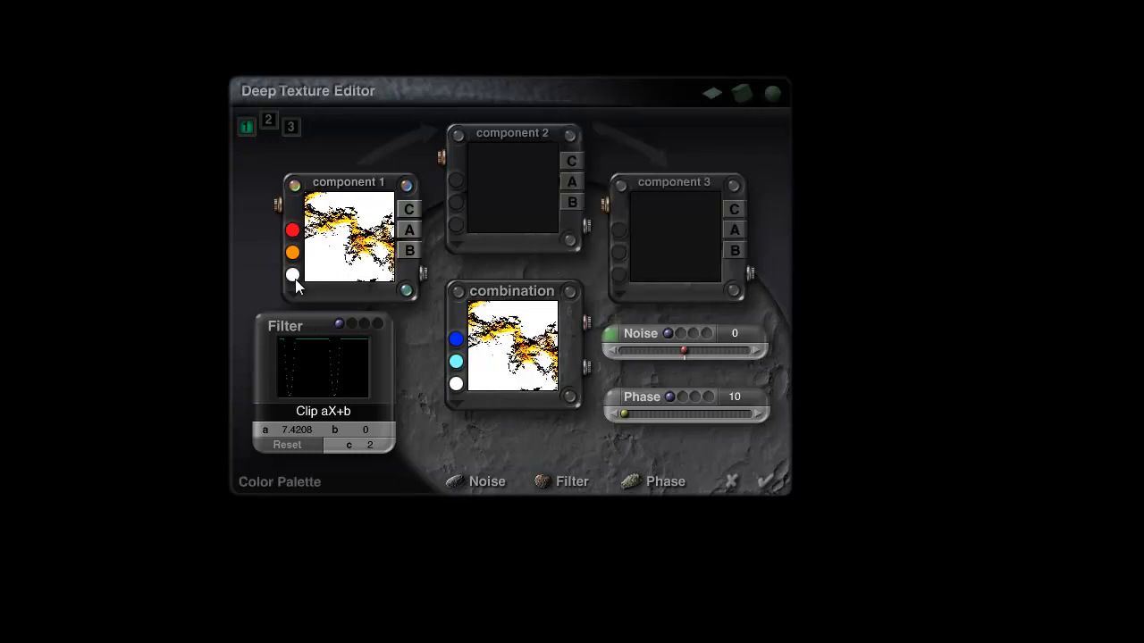
# Recolour component 1's three swatches with the dark and lighter greys sampled from the reference image
pyautogui.moveTo(292, 276); pyautogui.dragTo(396, 323)
pyautogui.moveTo(294, 252); pyautogui.dragTo(288, 305)
pyautogui.moveTo(293, 231); pyautogui.dragTo(1108, 252)
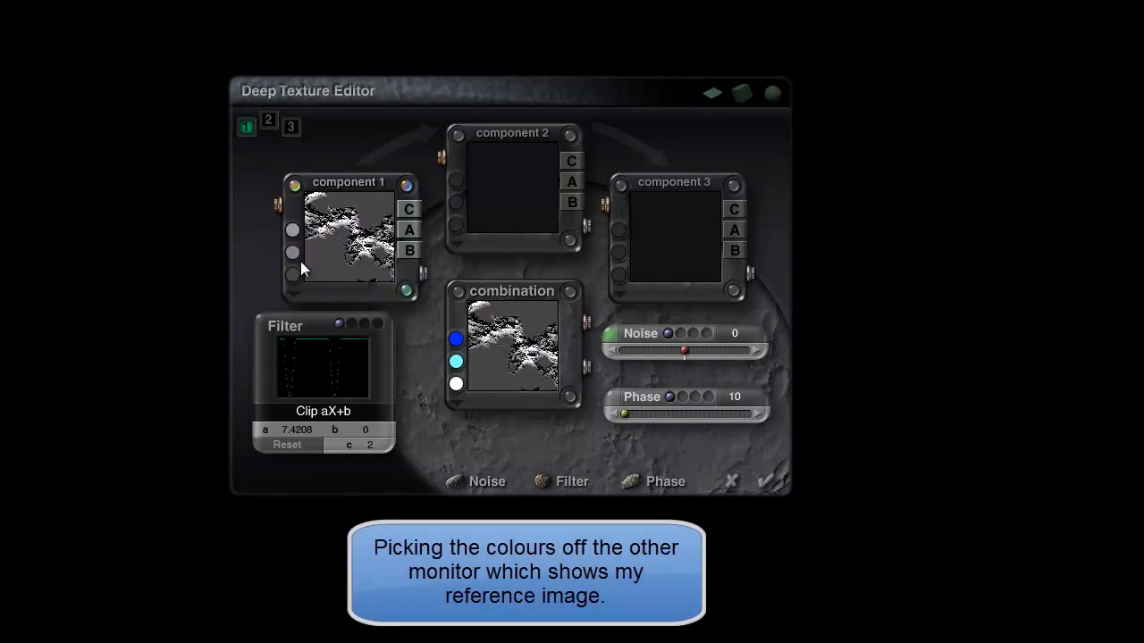
# Set component 1's noise frequency to 3119 on all axes, keeping 8 octaves
pyautogui.click(609, 335)
pyautogui.moveTo(689, 178); pyautogui.dragTo(1143, 186)
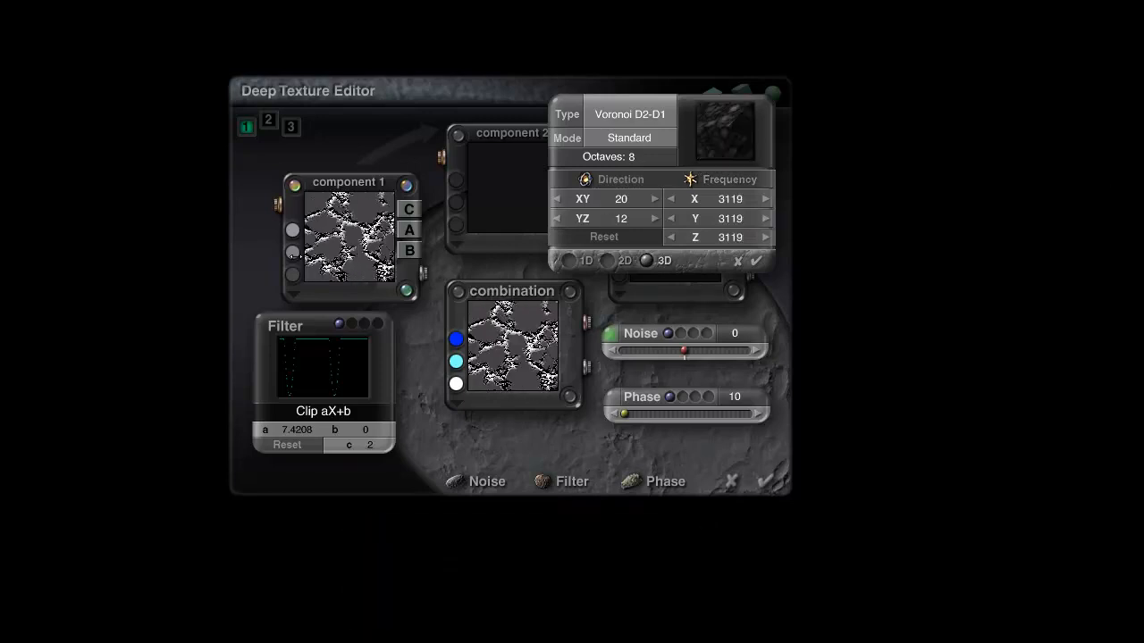
pyautogui.moveTo(631, 157)
pyautogui.mouseDown()
pyautogui.moveTo(579, 149)
pyautogui.moveTo(631, 156)
pyautogui.mouseUp()
# Try the Irregular and More Irregular noise modes on component 1 and return it to Standard
pyautogui.click(628, 140)
pyautogui.click(645, 170)
pyautogui.click(629, 145)
pyautogui.click(664, 190)
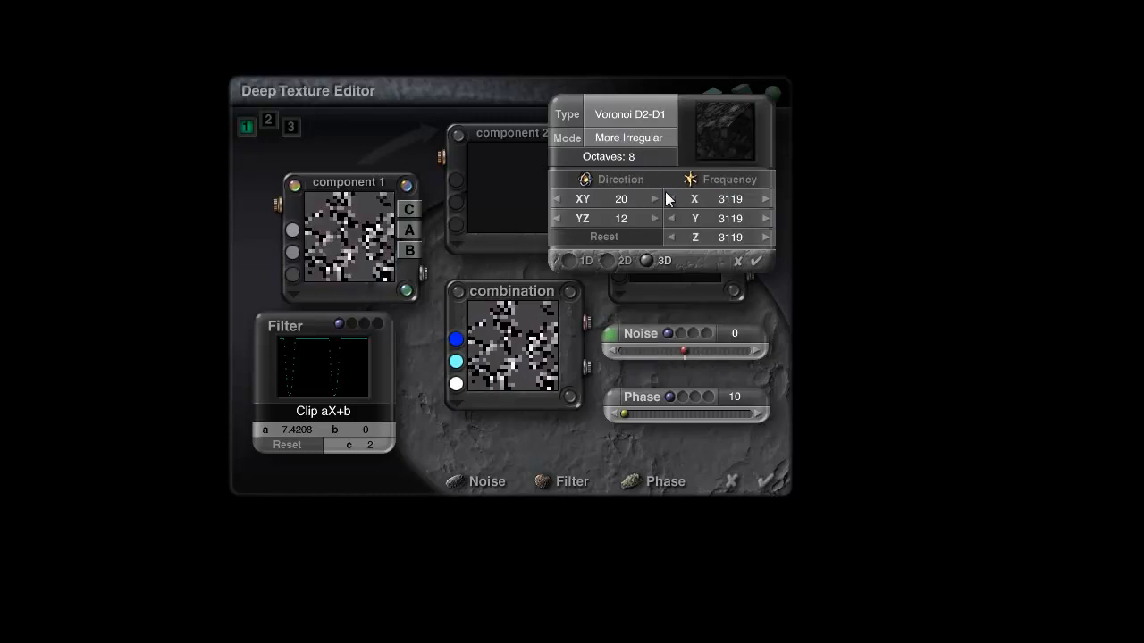
pyautogui.click(646, 141)
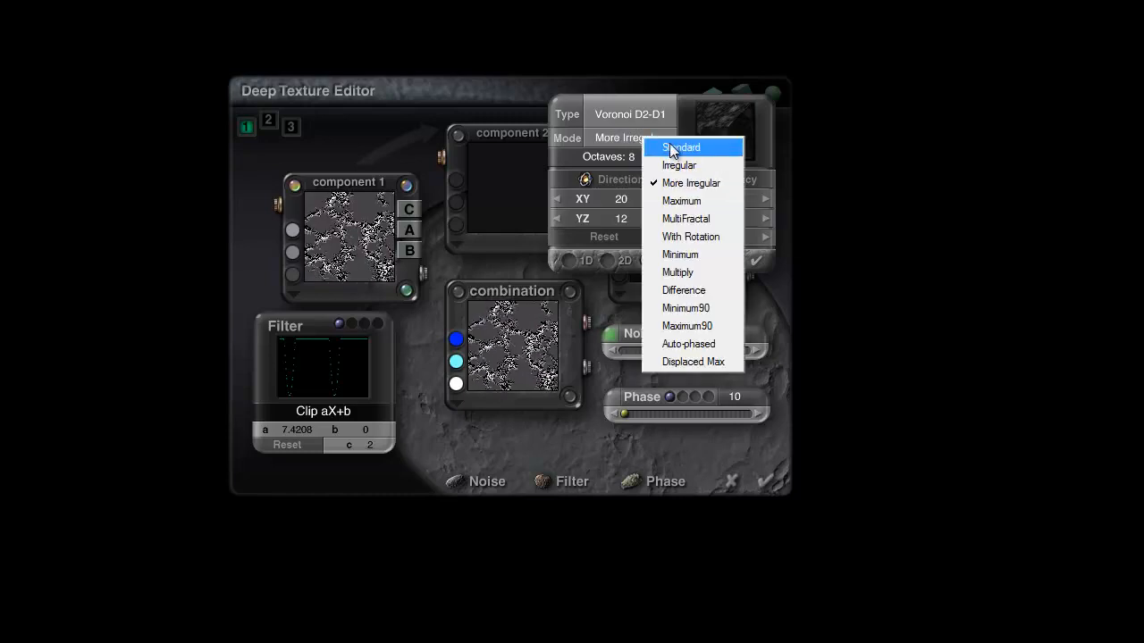
pyautogui.click(672, 147)
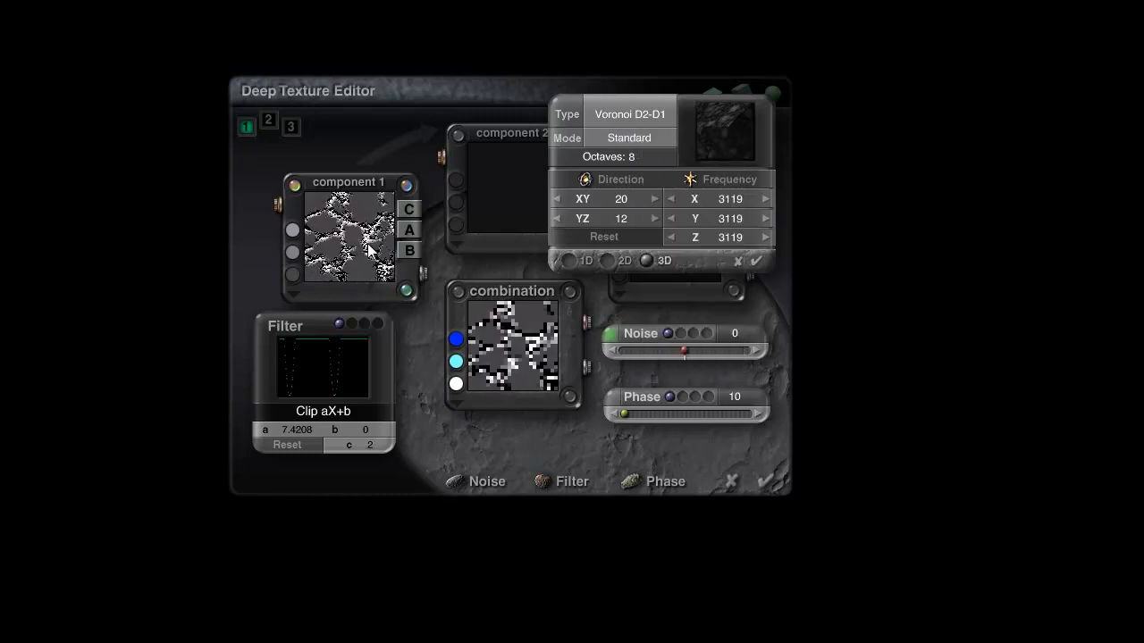
# Accept the noise settings, set the phase to 0, and apply the material to preview it on the plane
pyautogui.click(754, 261)
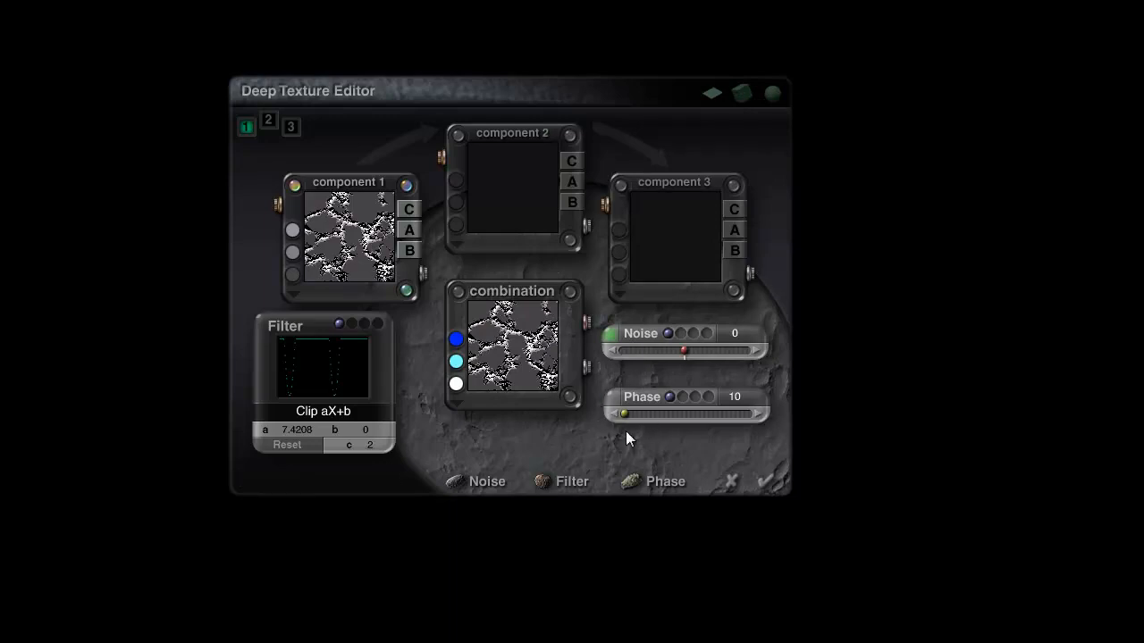
pyautogui.moveTo(624, 414); pyautogui.dragTo(619, 414)
pyautogui.click(766, 483)
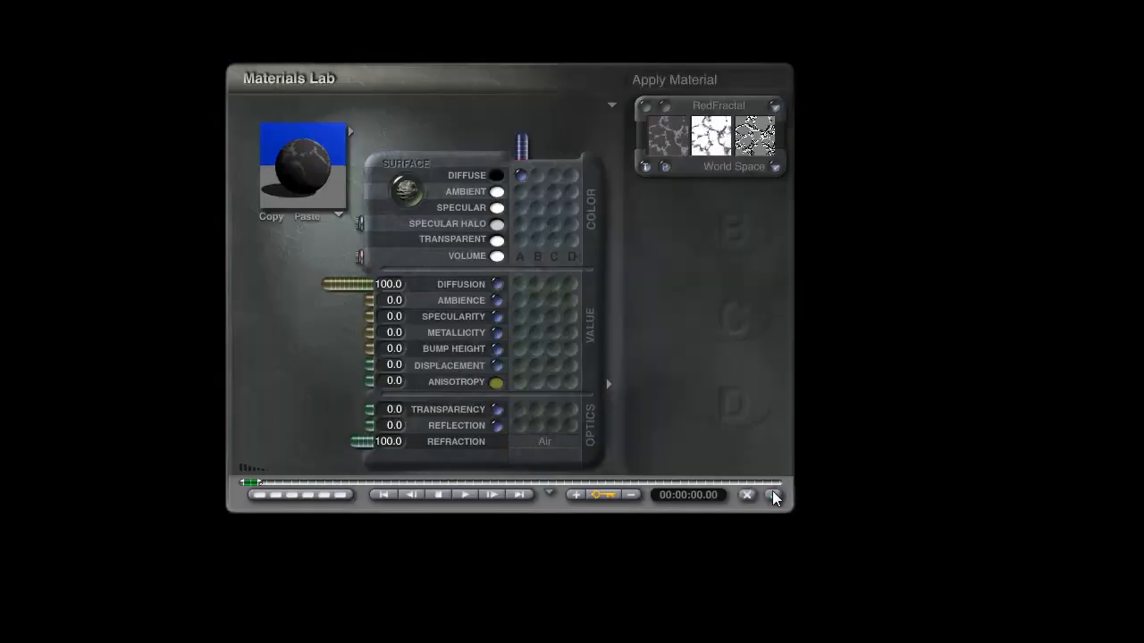
pyautogui.click(772, 496)
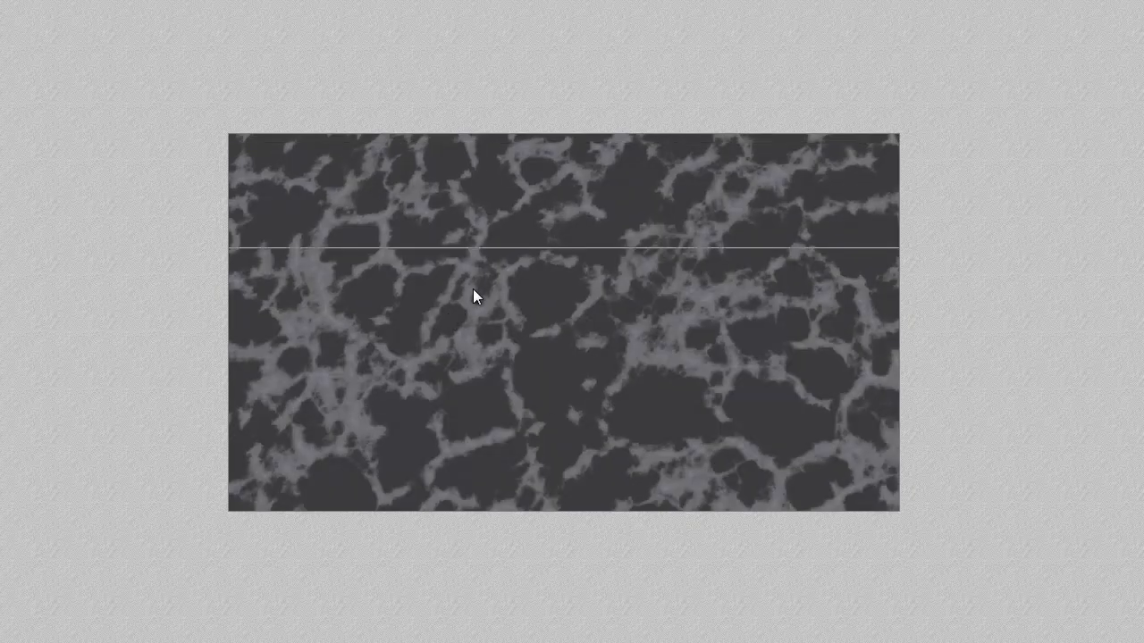
pyautogui.click(566, 303)
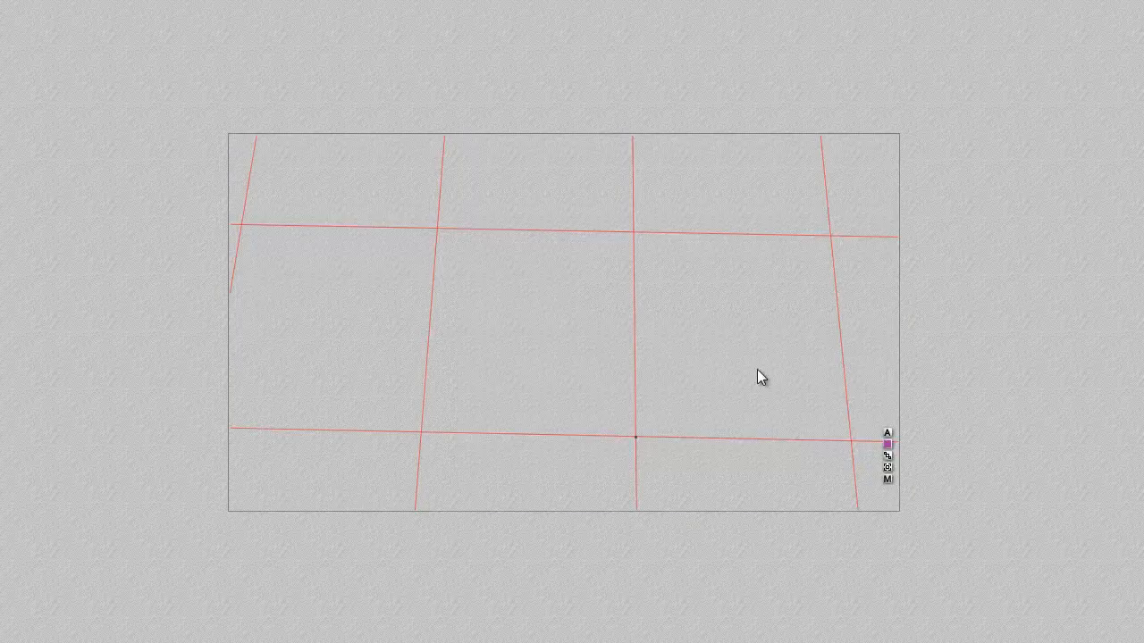
# Reopen the plane's material, drive Bump Height with texture A and set its value to 5
pyautogui.click(891, 479)
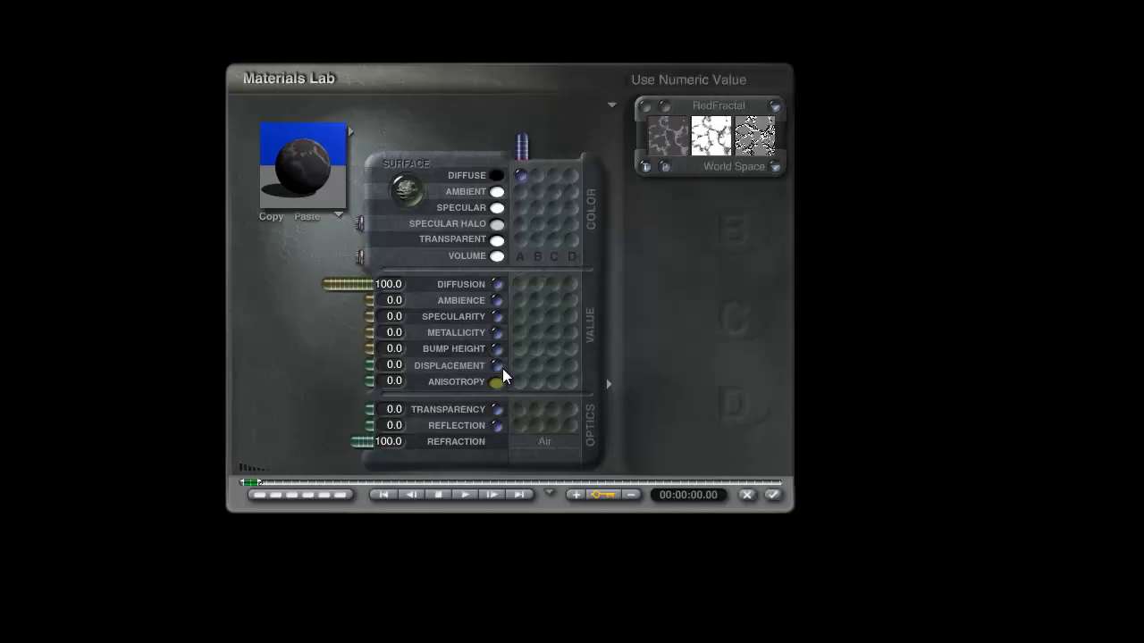
pyautogui.click(393, 349)
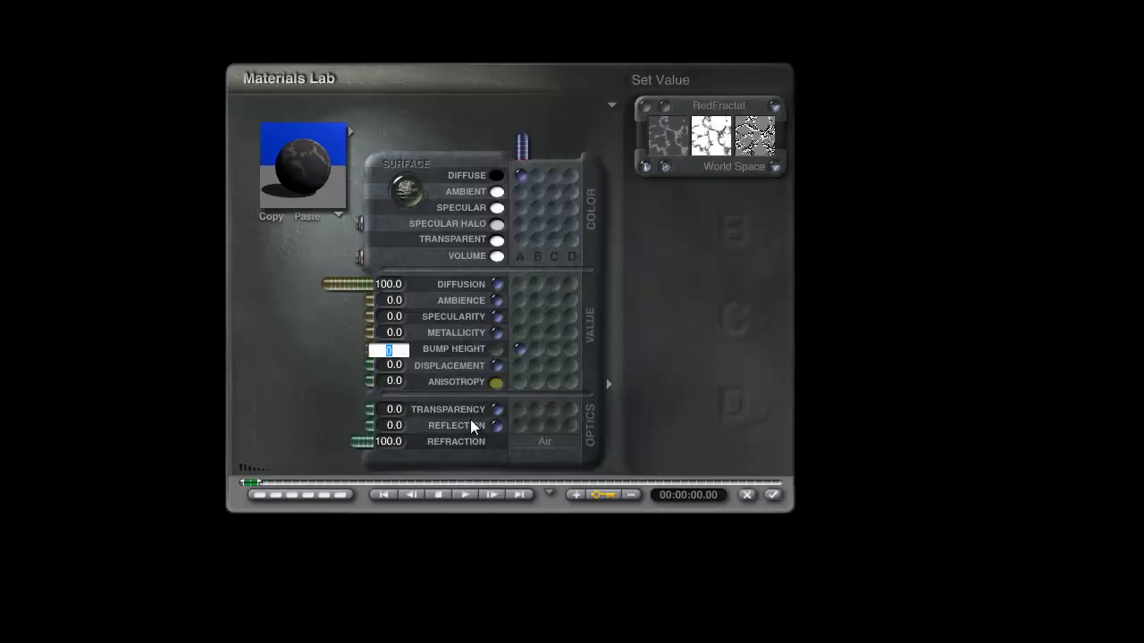
pyautogui.write('5')
pyautogui.press('Return')
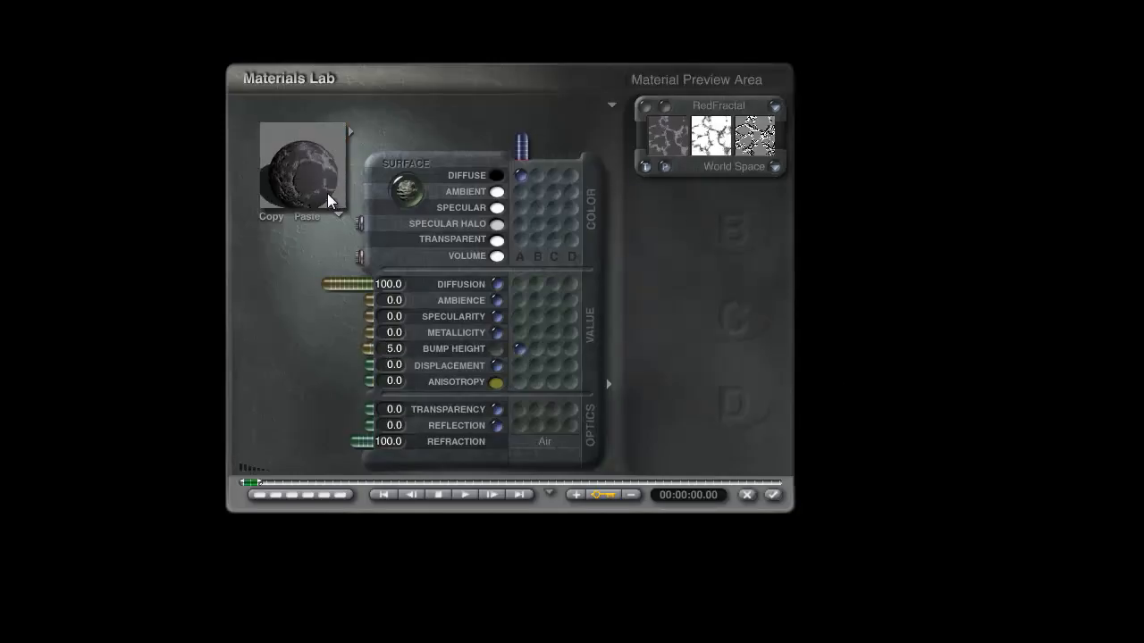
# Set Specularity to 100 and drive the Specular colour with texture A
pyautogui.moveTo(362, 319); pyautogui.dragTo(297, 326)
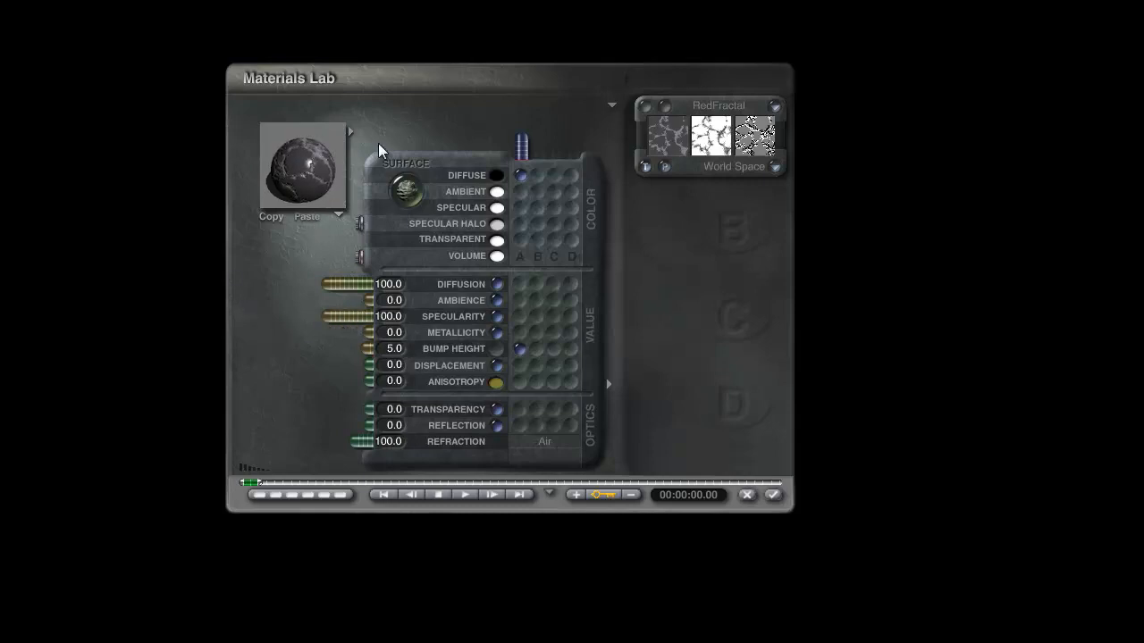
pyautogui.click(305, 179)
pyautogui.moveTo(310, 186); pyautogui.dragTo(311, 196)
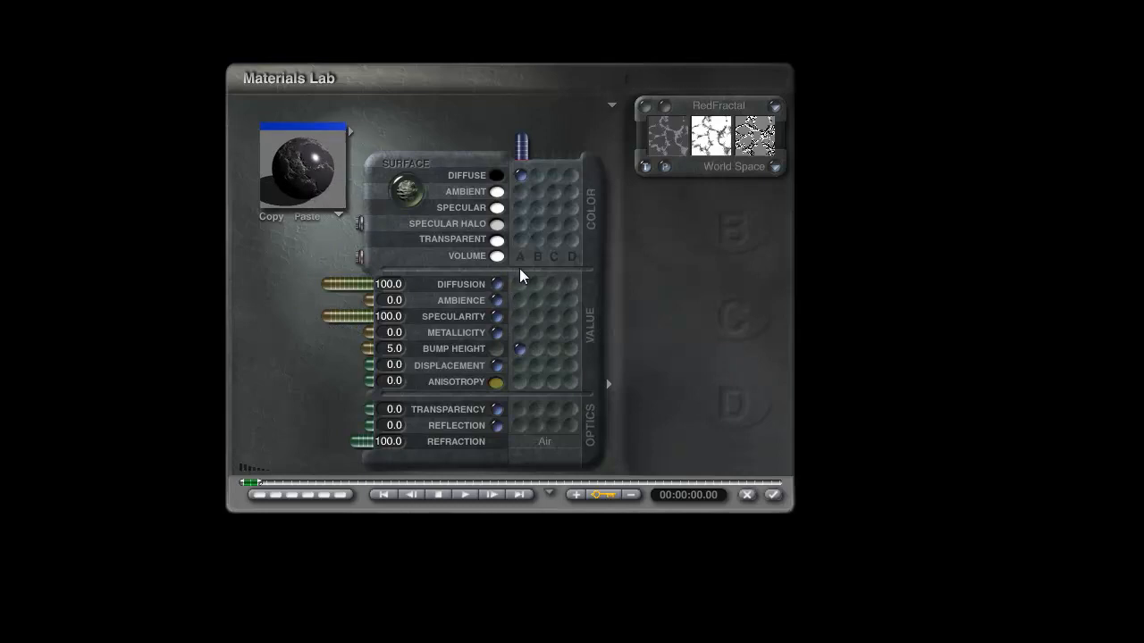
pyautogui.click(520, 208)
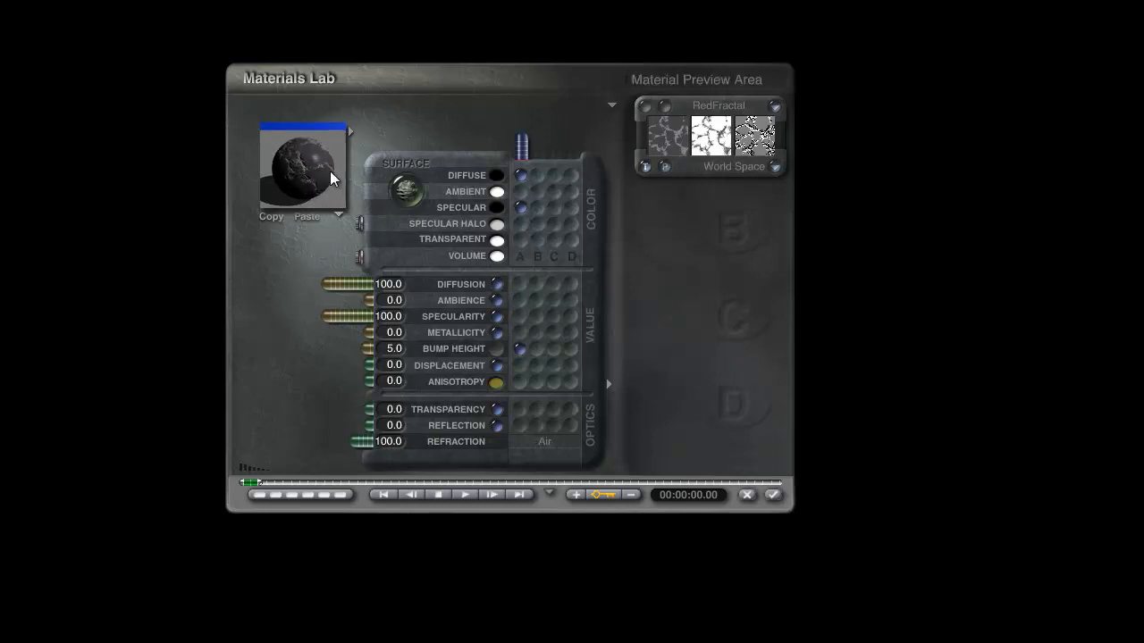
# Brighten the Specular Halo colour to a lightness of 240 in HLS mode and check the highlight on the preview sphere
pyautogui.click(495, 225)
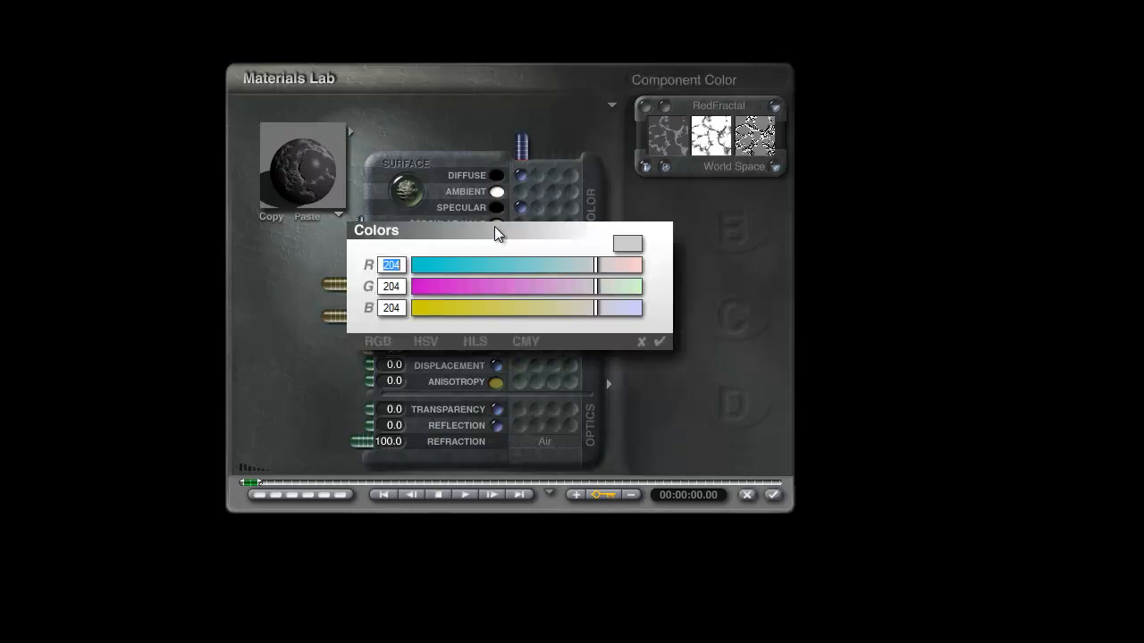
pyautogui.click(479, 345)
pyautogui.doubleClick(398, 292)
pyautogui.write('240')
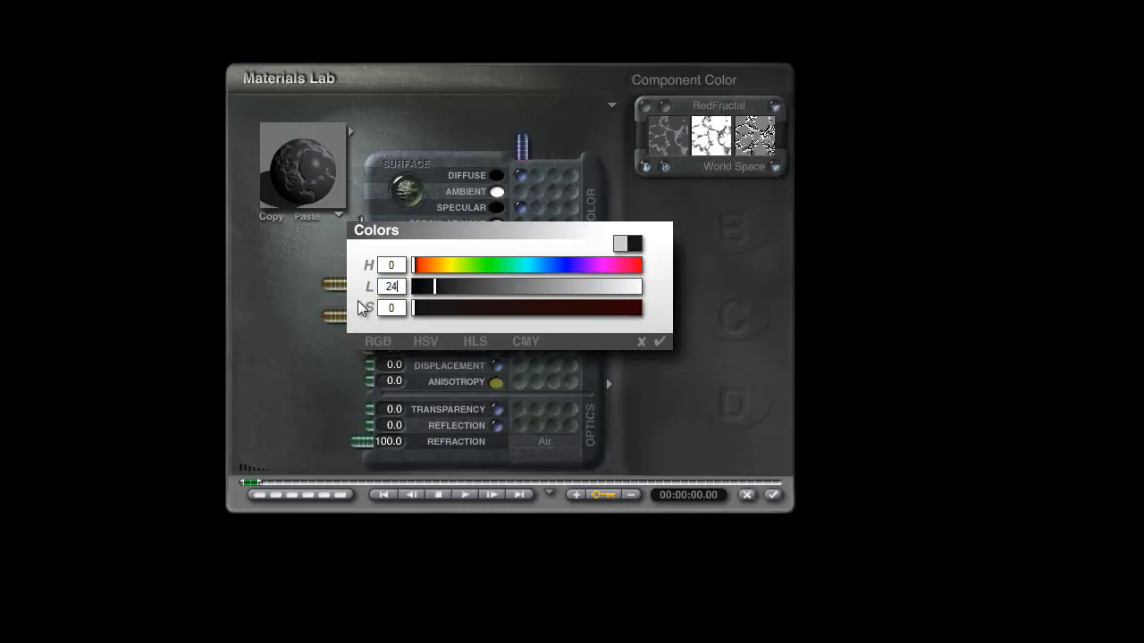
pyautogui.click(659, 342)
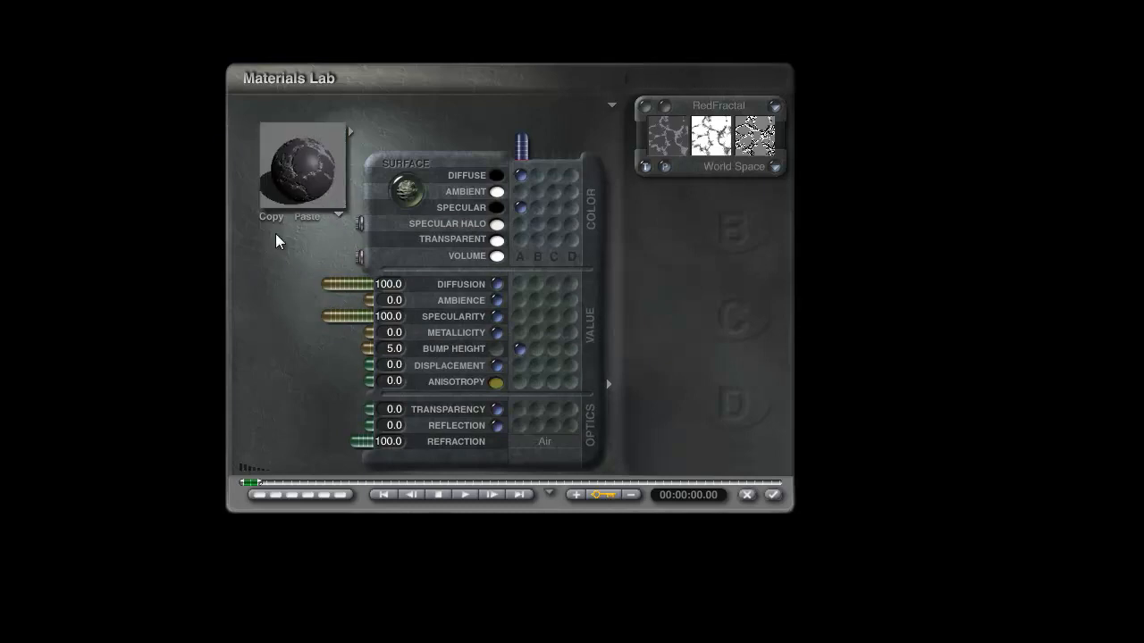
pyautogui.moveTo(297, 170); pyautogui.dragTo(292, 204)
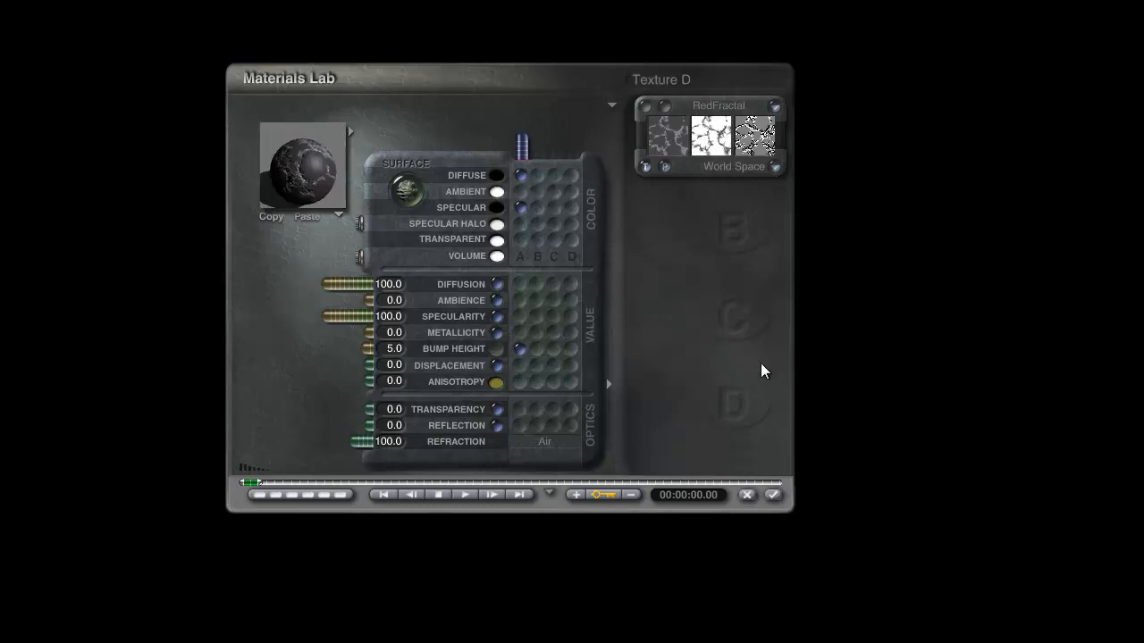
# Set Anisotropy to 100, apply the material and render the plane as a test
pyautogui.moveTo(369, 382); pyautogui.dragTo(277, 398)
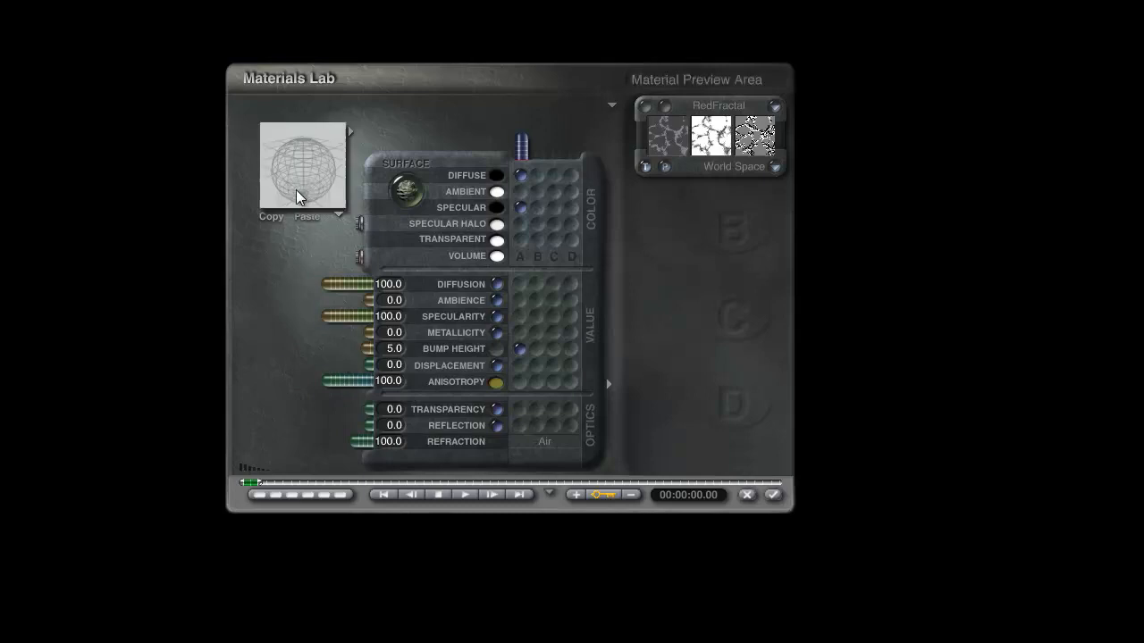
pyautogui.click(774, 496)
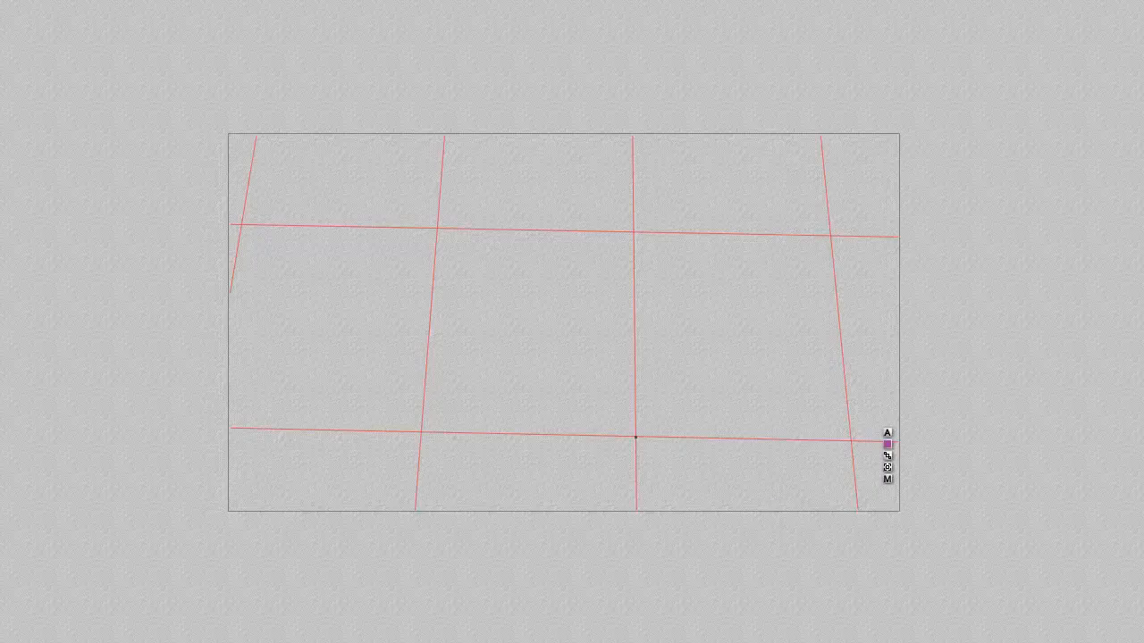
pyautogui.hotkey('ctrl', 'r')
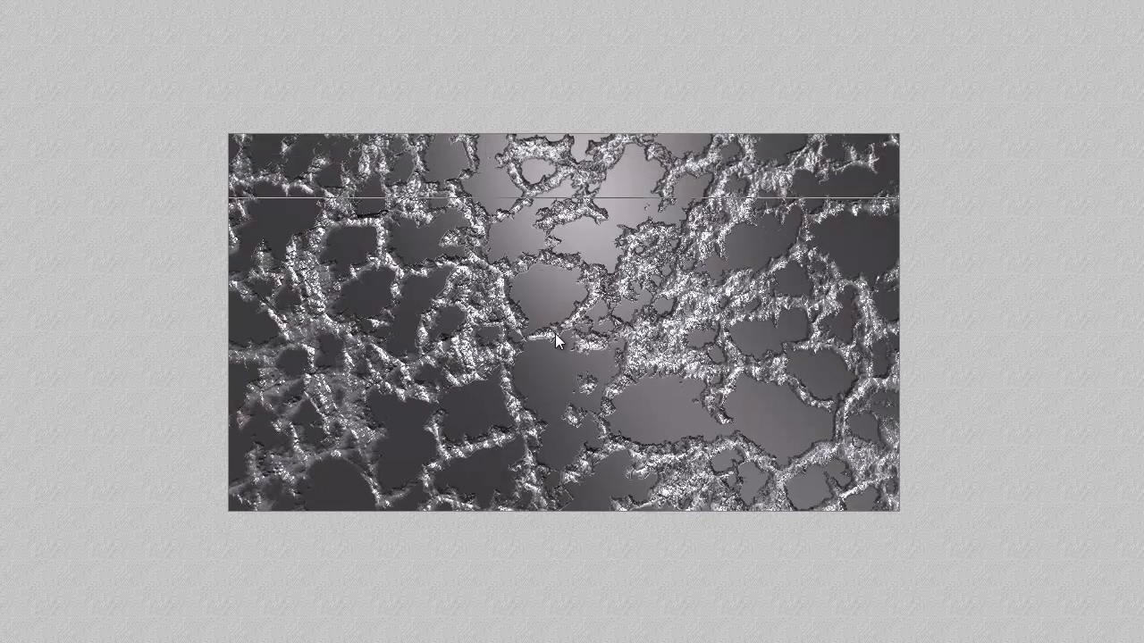
pyautogui.press('Escape')
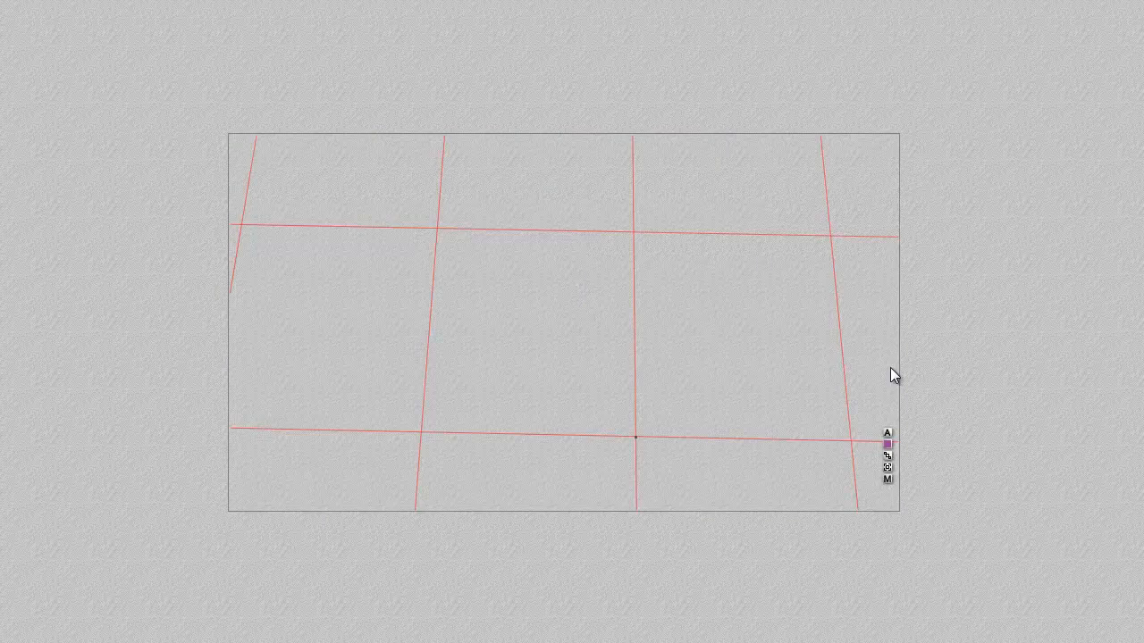
# Reopen the material's texture for deep editing and set component 1's noise frequency to 6340 on all axes
pyautogui.click(887, 480)
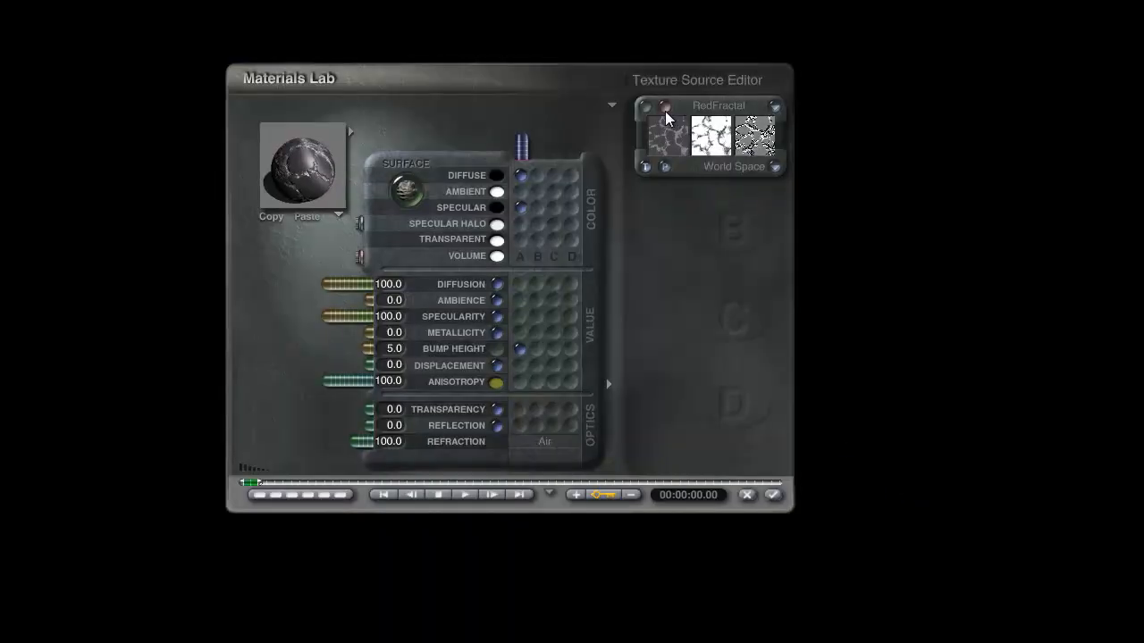
pyautogui.click(664, 116)
pyautogui.click(609, 331)
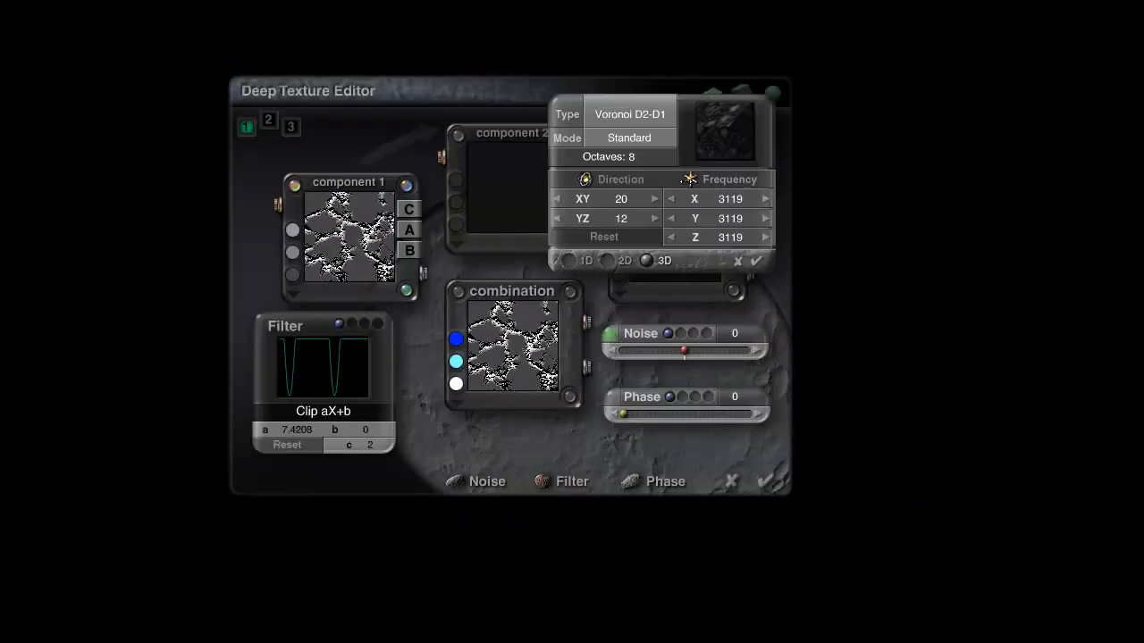
pyautogui.moveTo(718, 181); pyautogui.dragTo(769, 181)
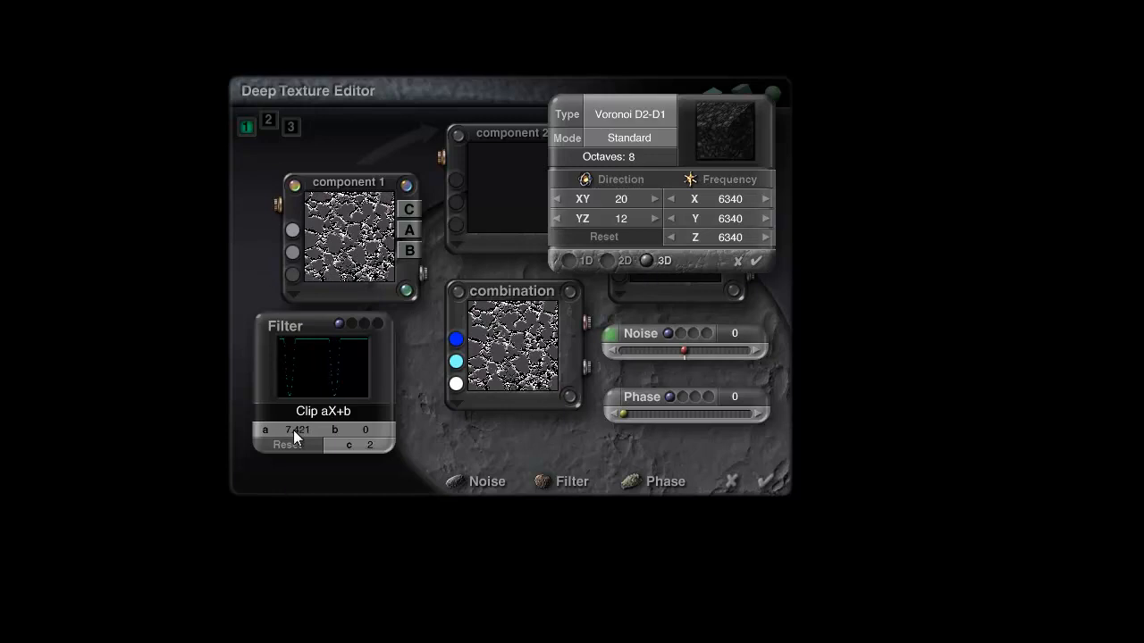
# Fine-tune the a and b values of component 1's filter and accept the noise and texture changes
pyautogui.moveTo(292, 430); pyautogui.dragTo(294, 430)
pyautogui.moveTo(363, 434); pyautogui.dragTo(363, 430)
pyautogui.click(758, 261)
pyautogui.click(766, 481)
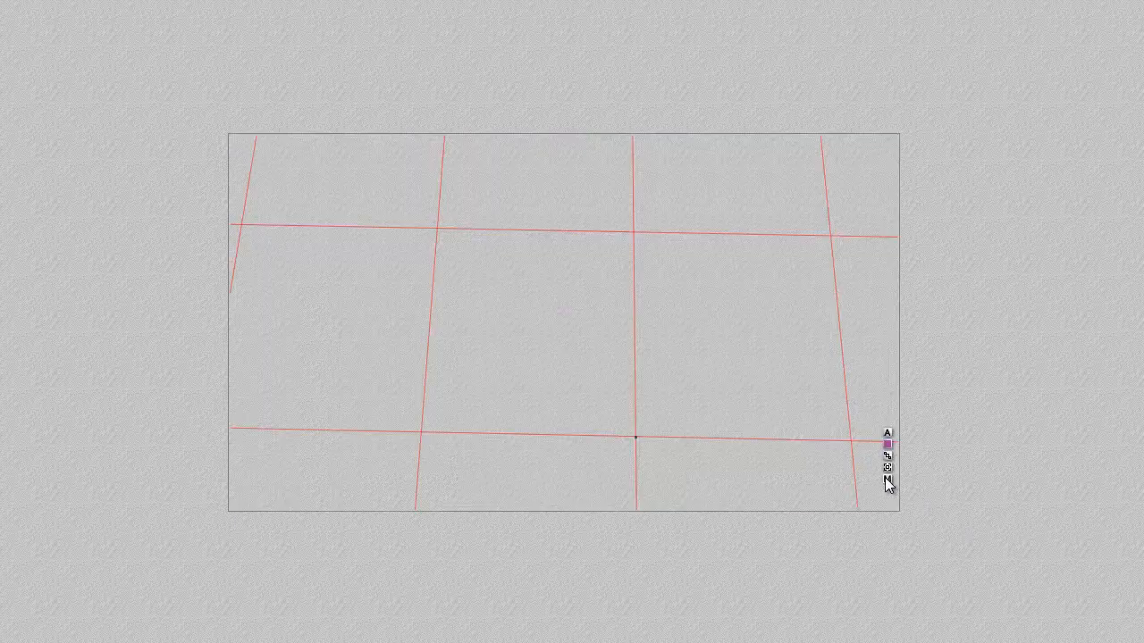
# Reopen the material's texture for deep editing, copy component 1 into component 2 and blend the two with Average
pyautogui.click(886, 481)
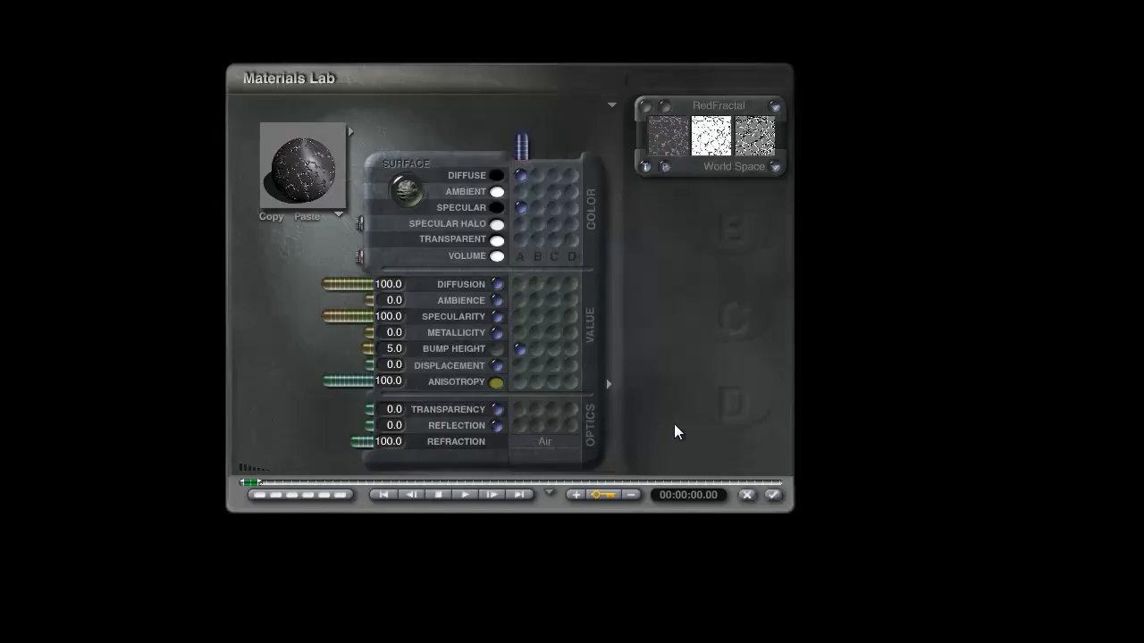
pyautogui.click(669, 115)
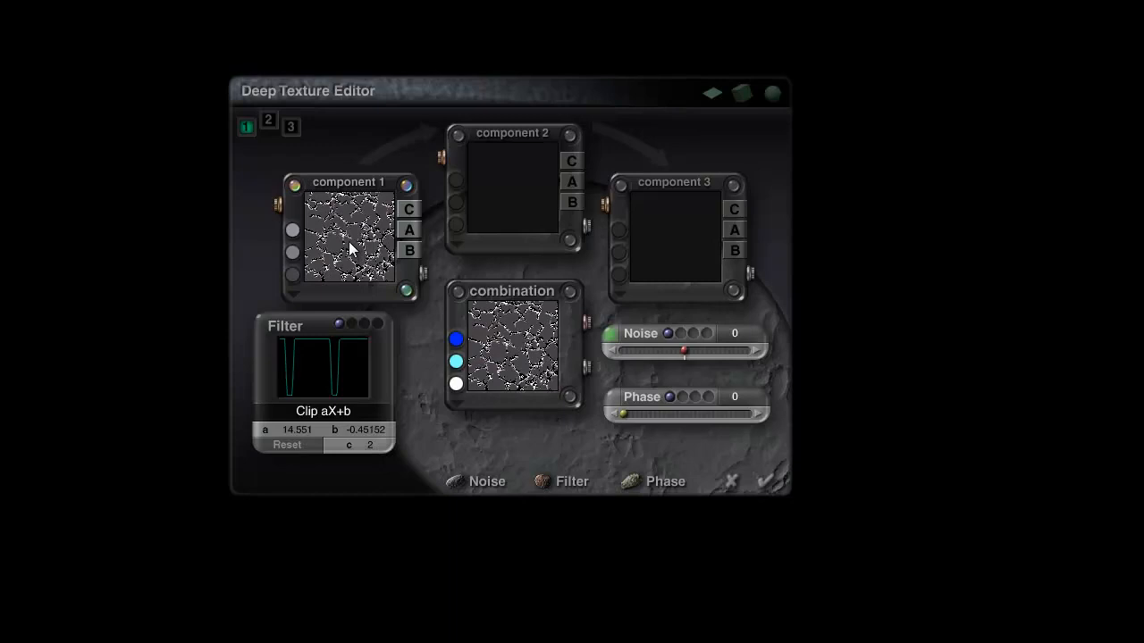
pyautogui.moveTo(347, 241); pyautogui.dragTo(513, 185)
pyautogui.click(396, 154)
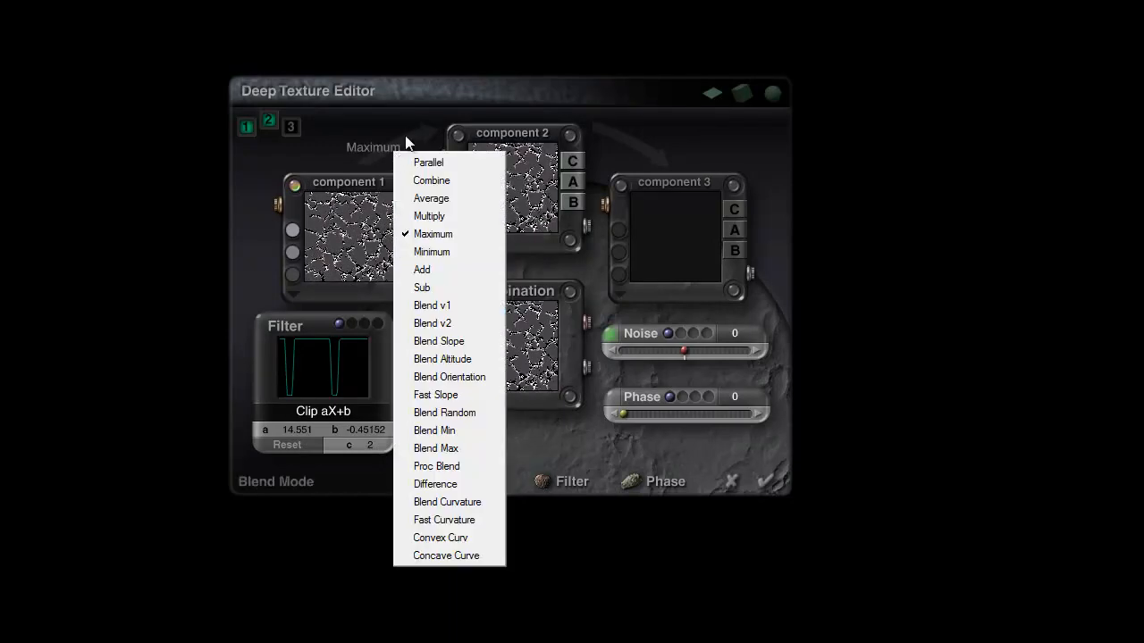
pyautogui.click(452, 196)
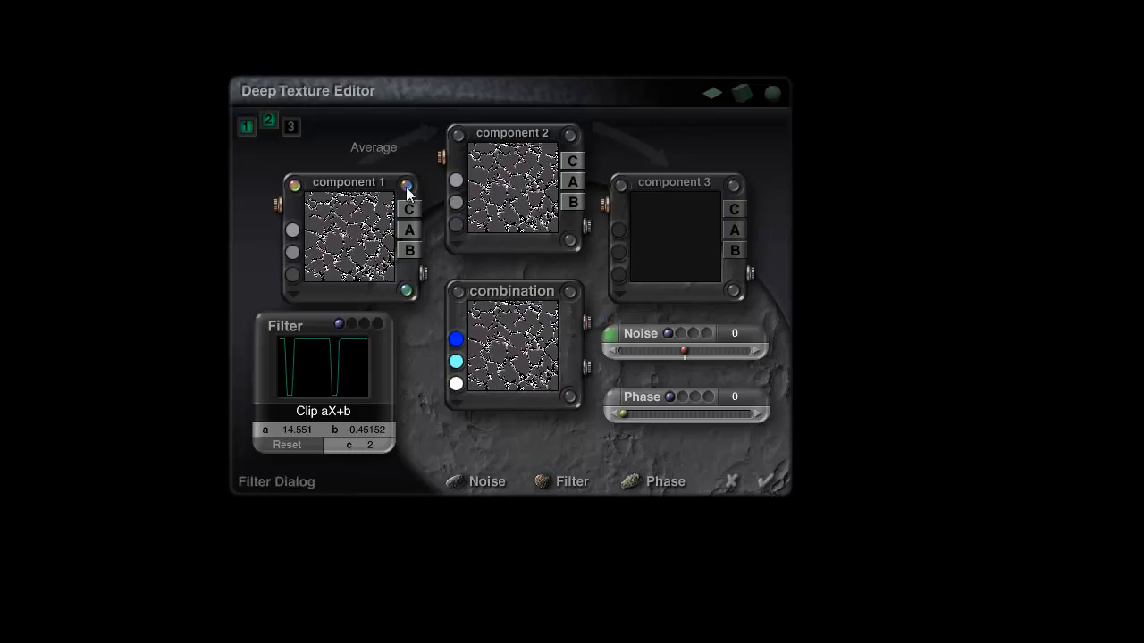
# Give component 1 a Sin(aX)+b filter with reset values and a raised to about 3.15, checking the combination in an enlarged preview
pyautogui.click(333, 410)
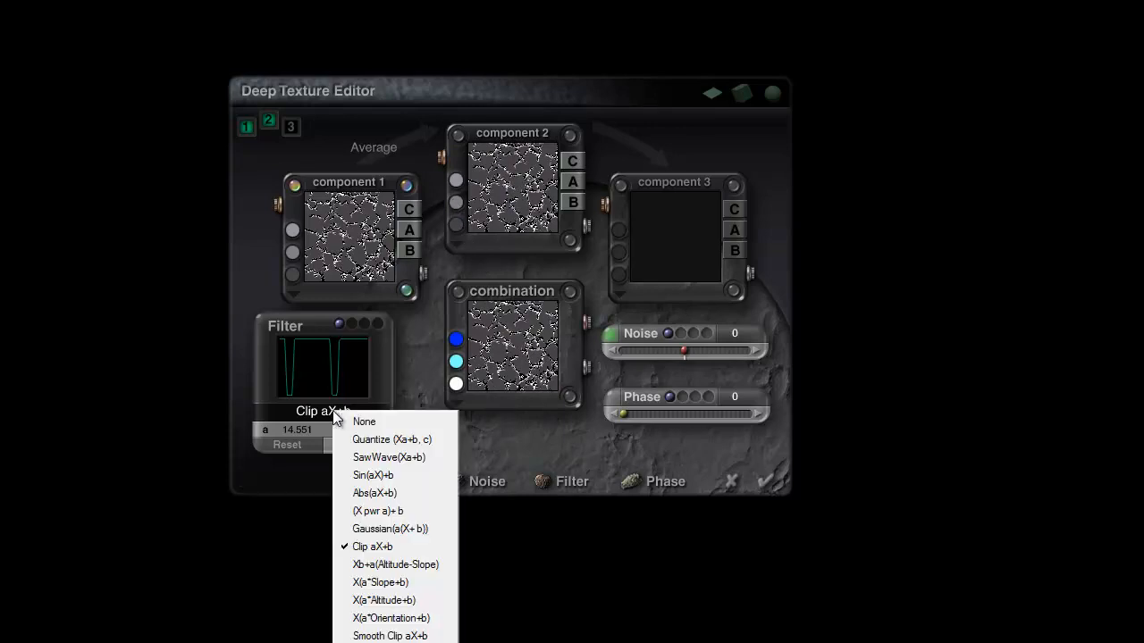
pyautogui.click(366, 475)
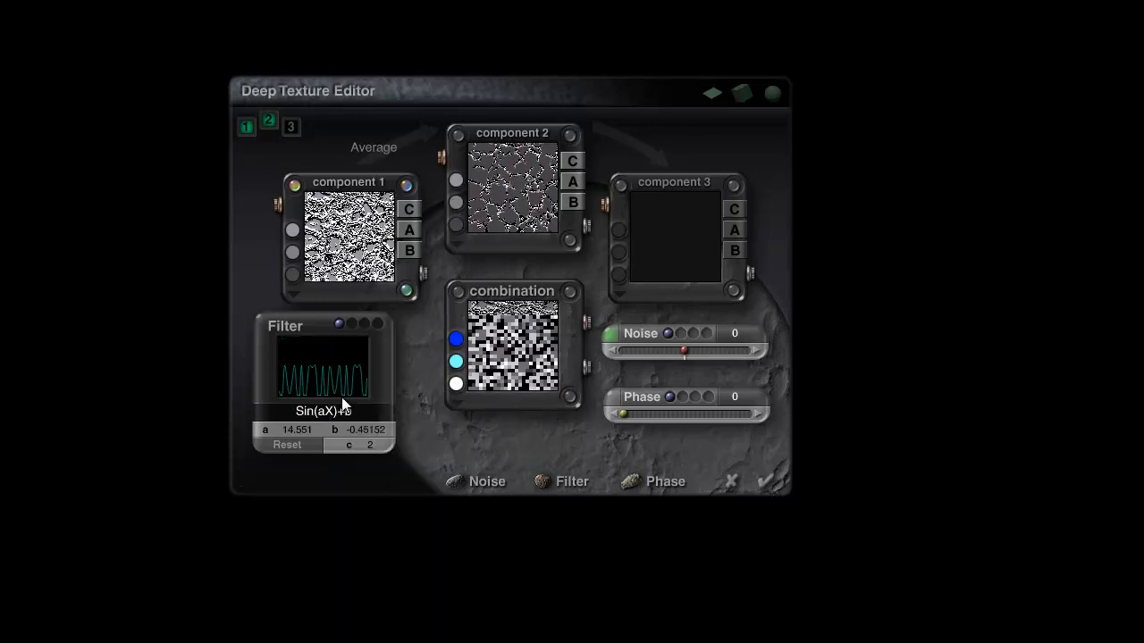
pyautogui.click(291, 444)
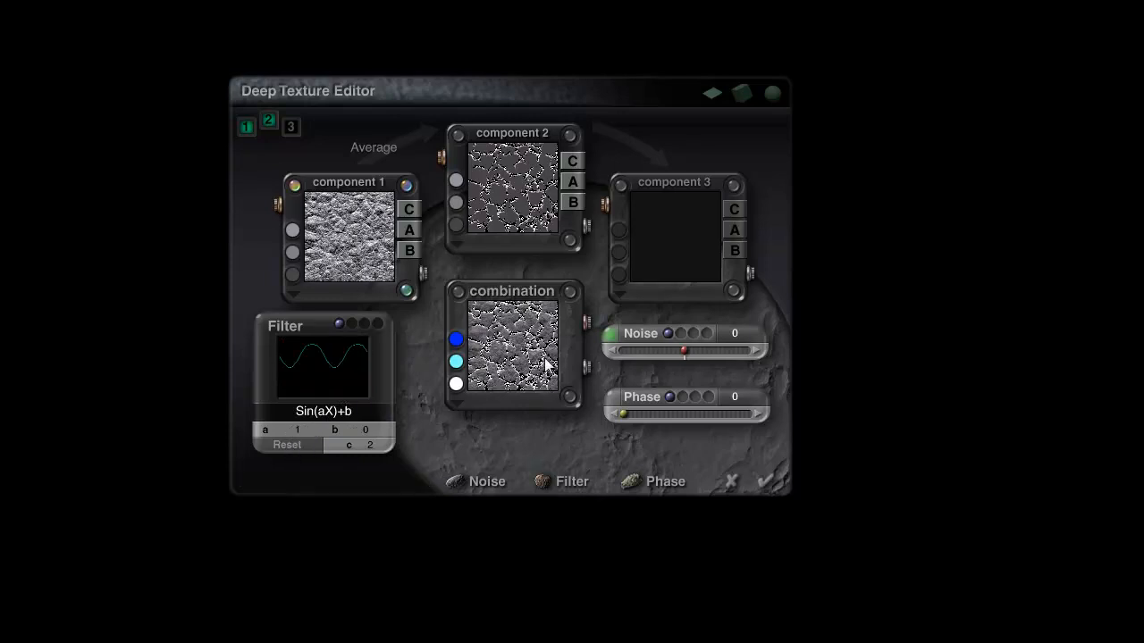
pyautogui.moveTo(286, 430)
pyautogui.mouseDown()
pyautogui.moveTo(298, 430)
pyautogui.moveTo(285, 429)
pyautogui.mouseUp()
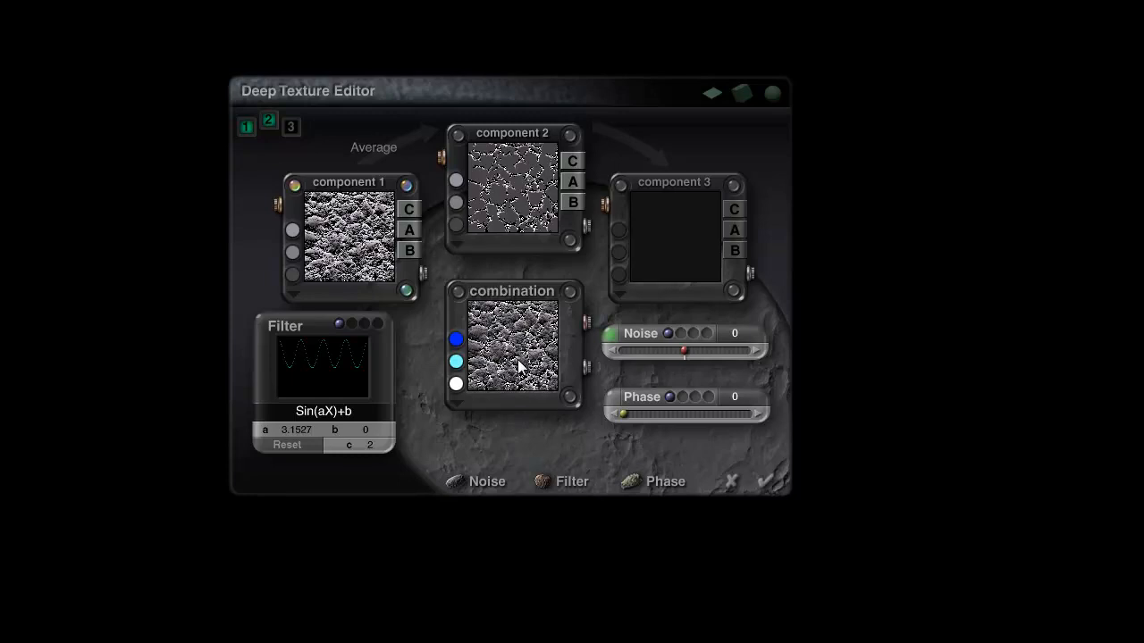
pyautogui.click(520, 367)
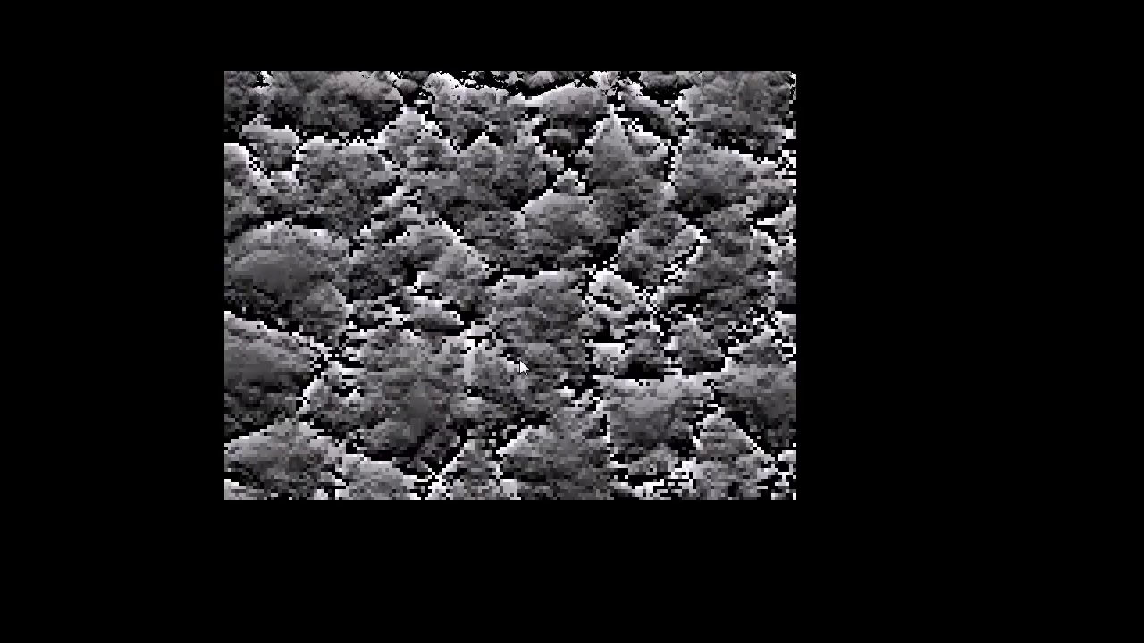
pyautogui.click(563, 288)
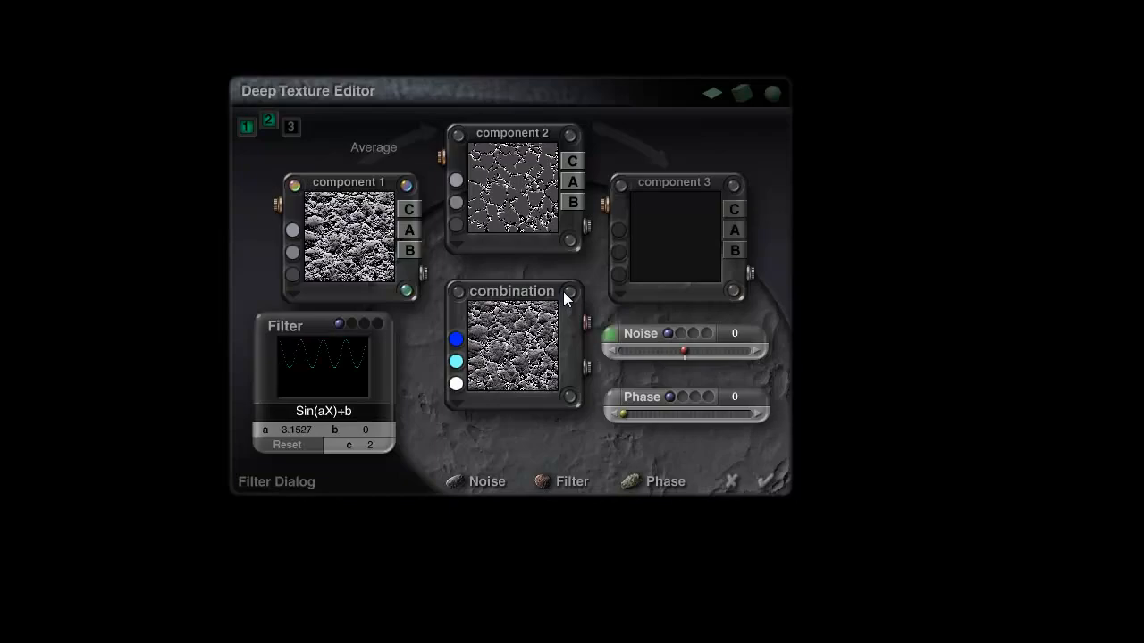
# Accept the two-component texture, apply the material and render the plane as a test
pyautogui.click(763, 483)
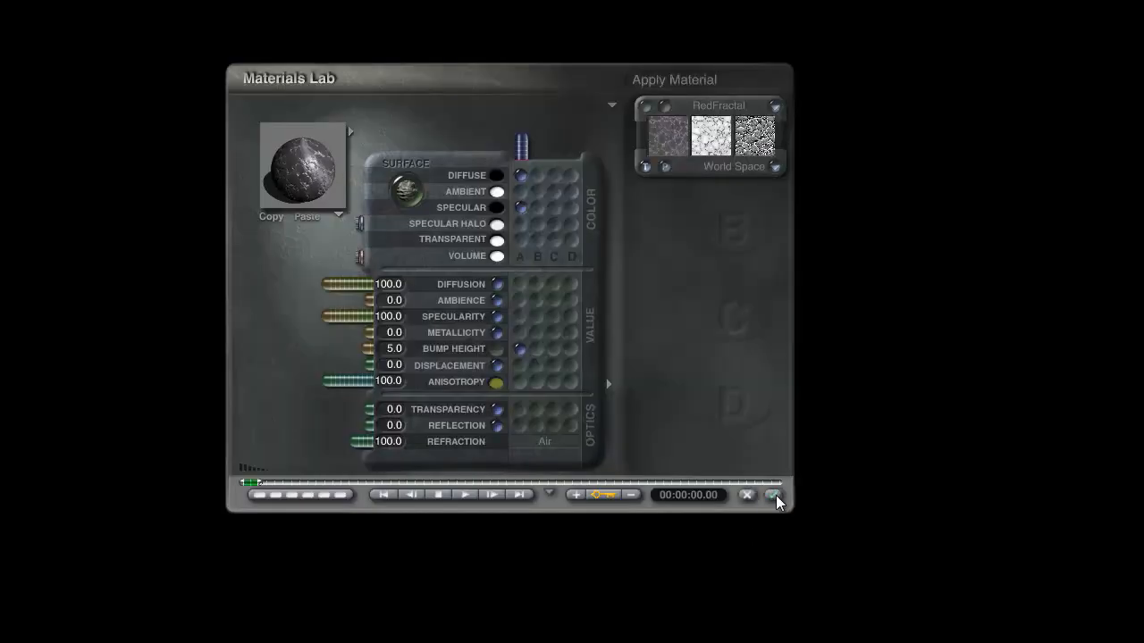
pyautogui.click(774, 495)
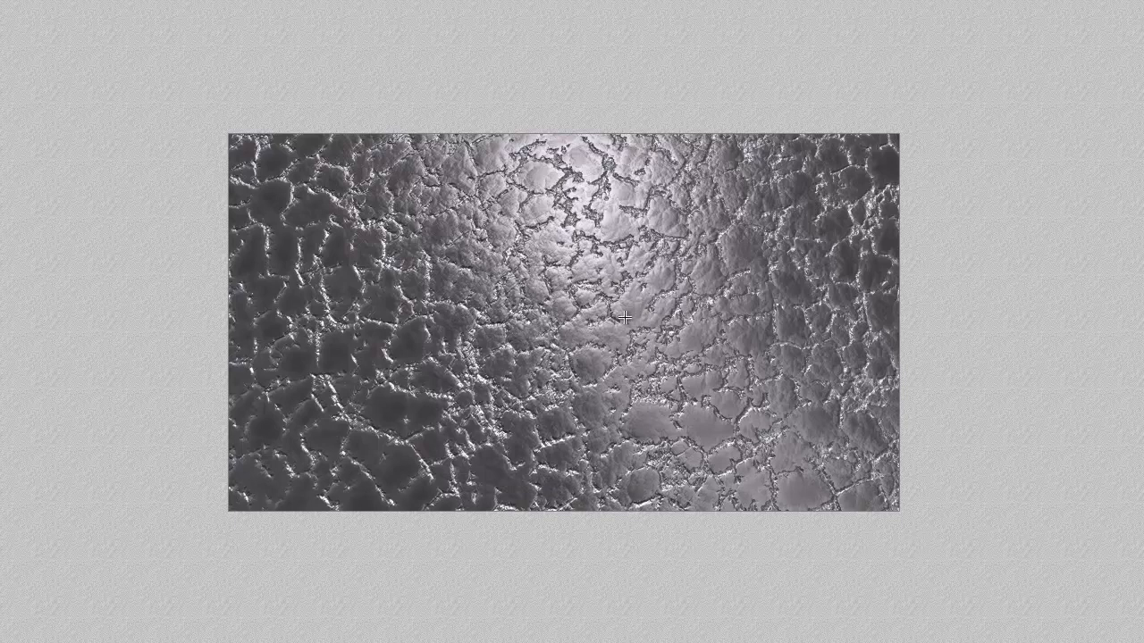
pyautogui.press('Escape')
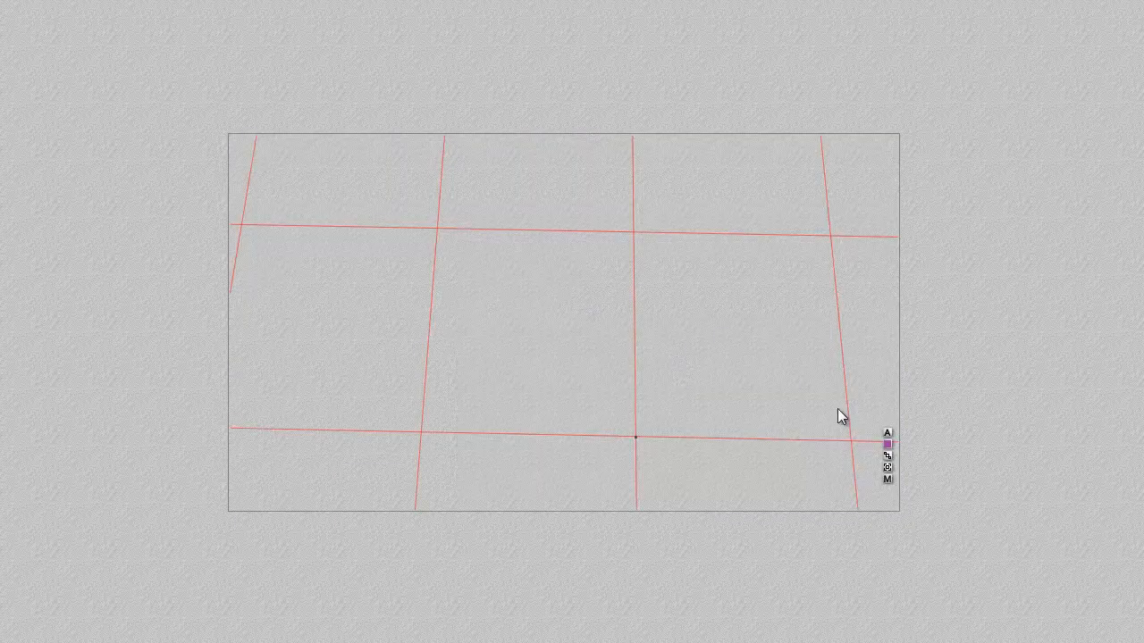
# Reopen the texture for deep editing, add a copy of the cell pattern as component 3 and set its blend mode to Average
pyautogui.click(890, 479)
pyautogui.click(664, 111)
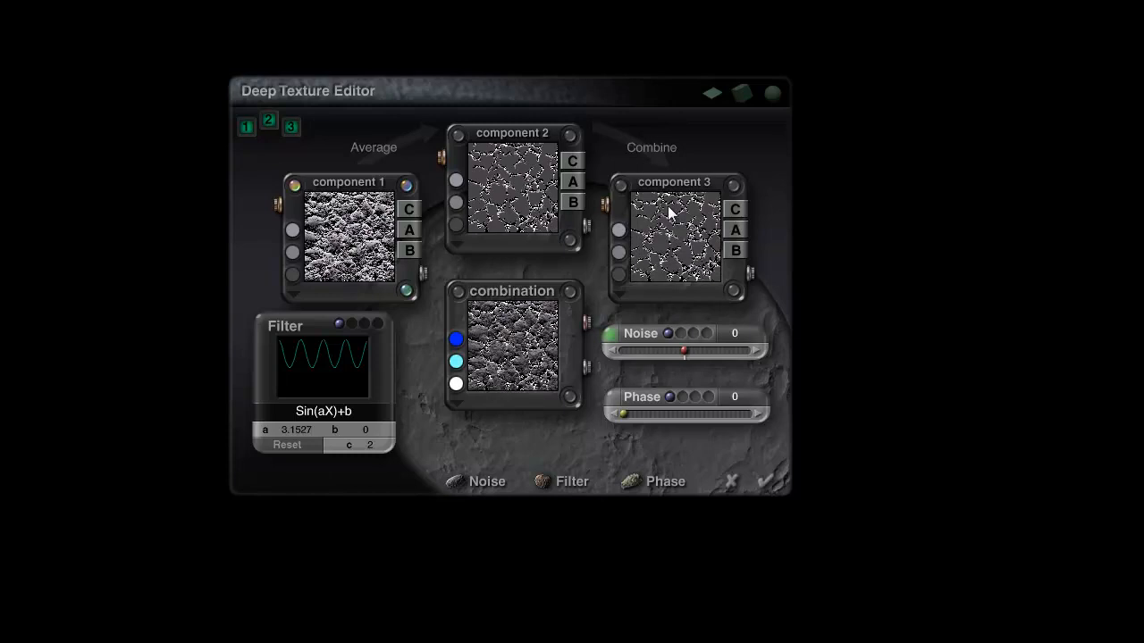
pyautogui.click(663, 149)
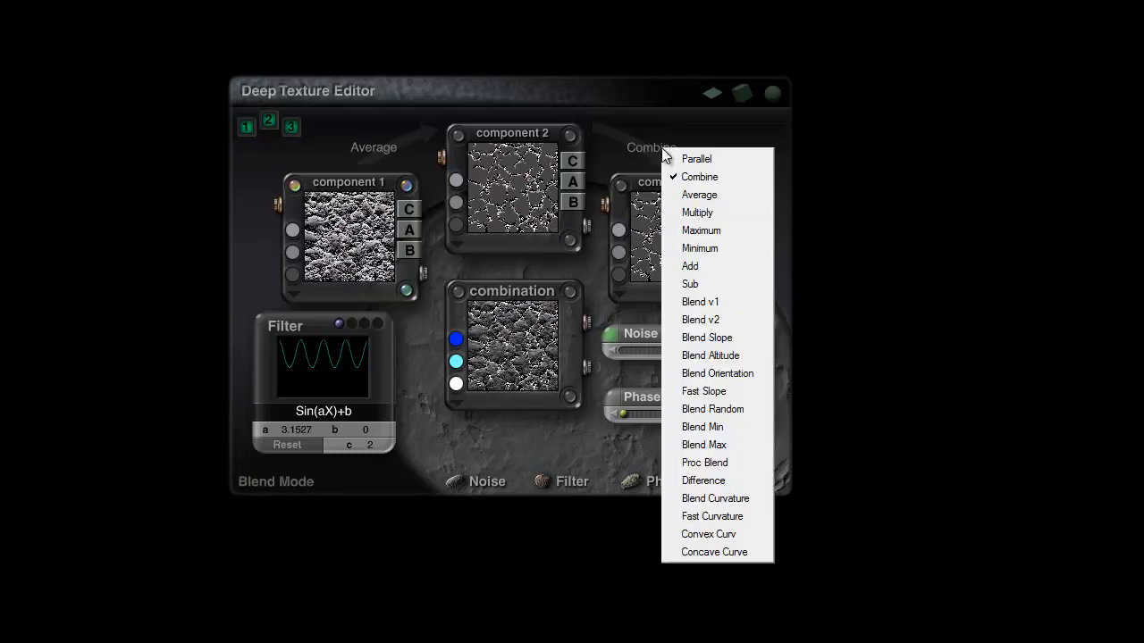
pyautogui.click(700, 195)
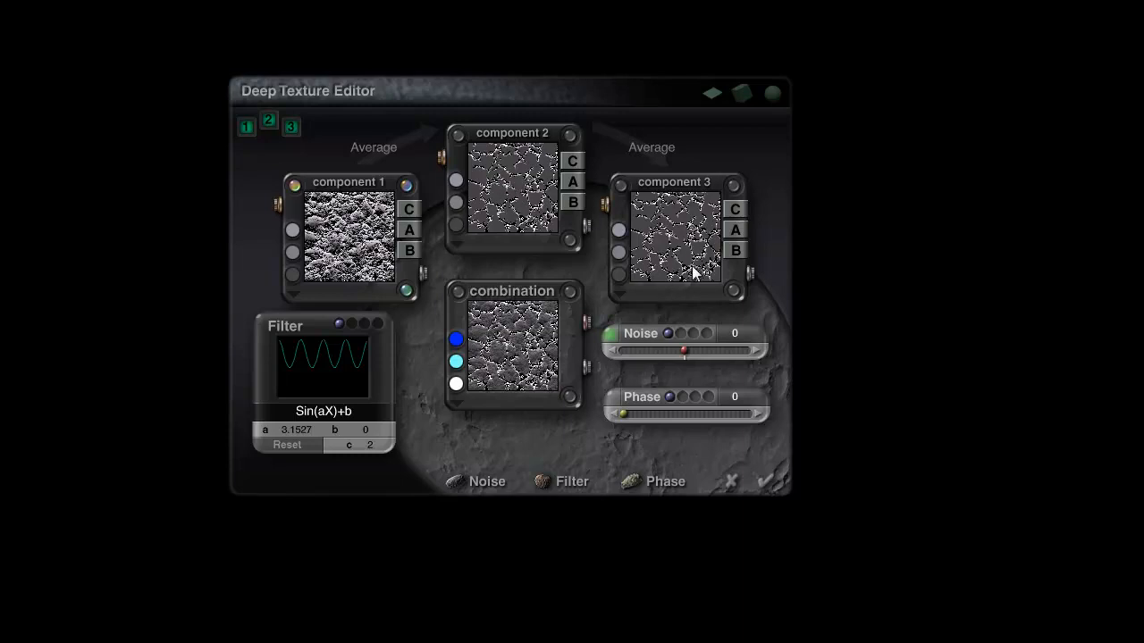
# Adjust the Clip aX+b filters, setting a to about 22.67 for component 3 and 12.561 for component 2, and inspect both previews
pyautogui.click(637, 192)
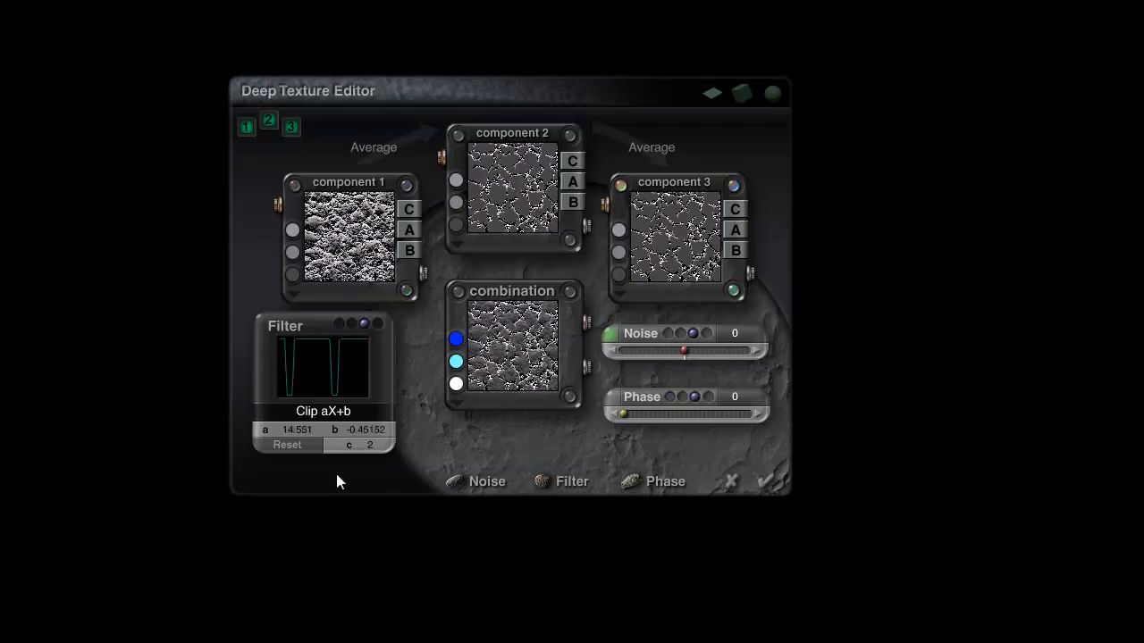
pyautogui.moveTo(295, 431); pyautogui.dragTo(319, 432)
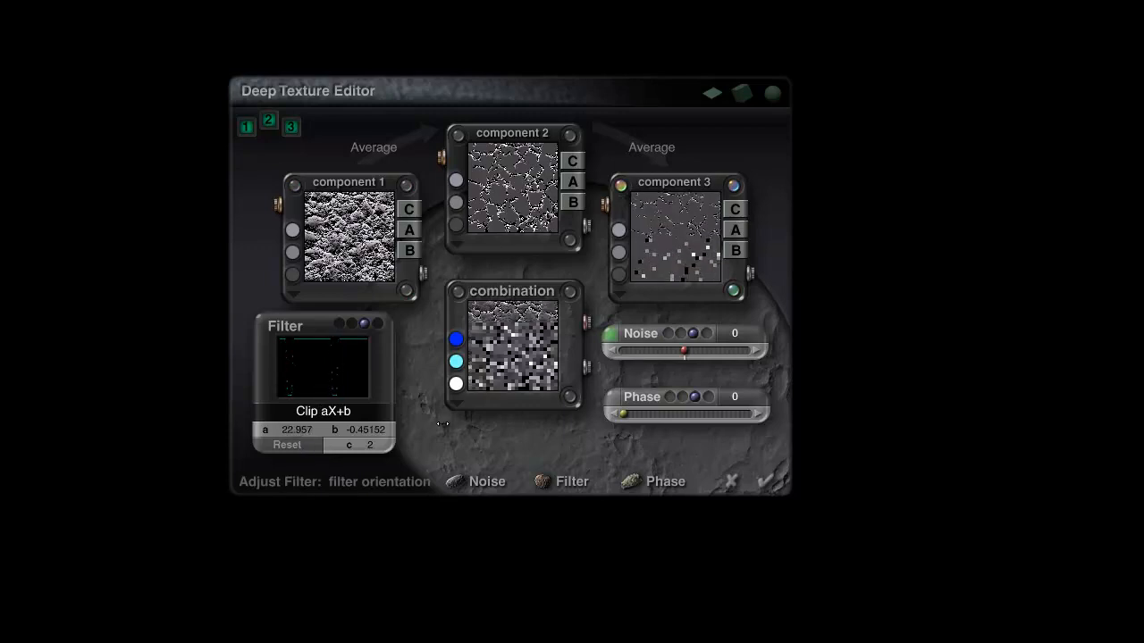
pyautogui.click(569, 141)
pyautogui.moveTo(279, 431); pyautogui.dragTo(273, 432)
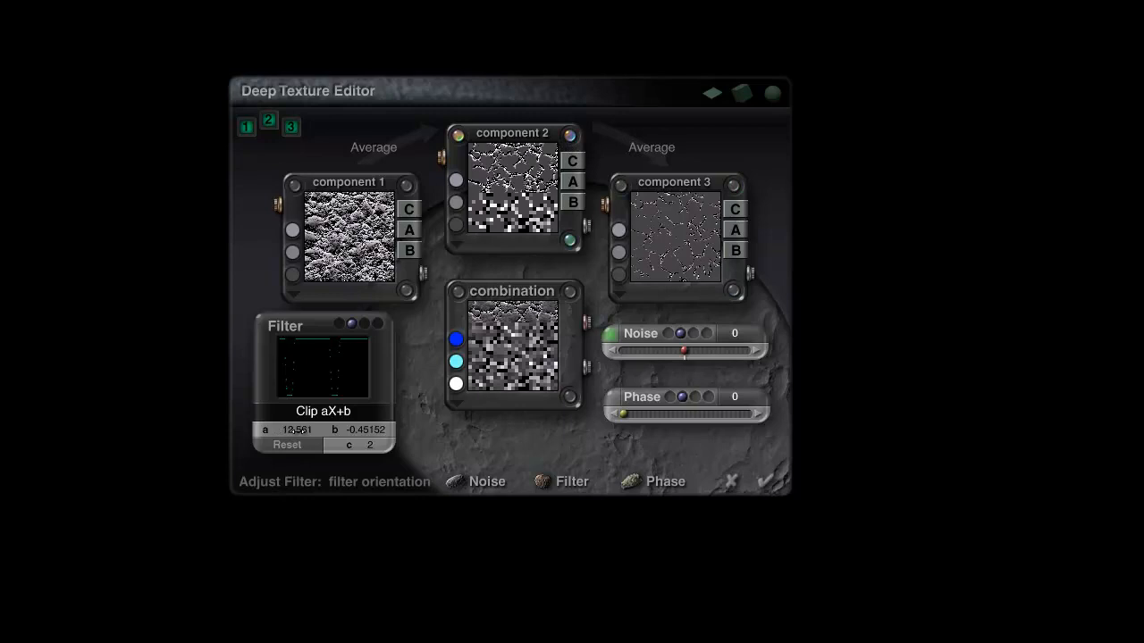
pyautogui.click(699, 236)
pyautogui.click(639, 240)
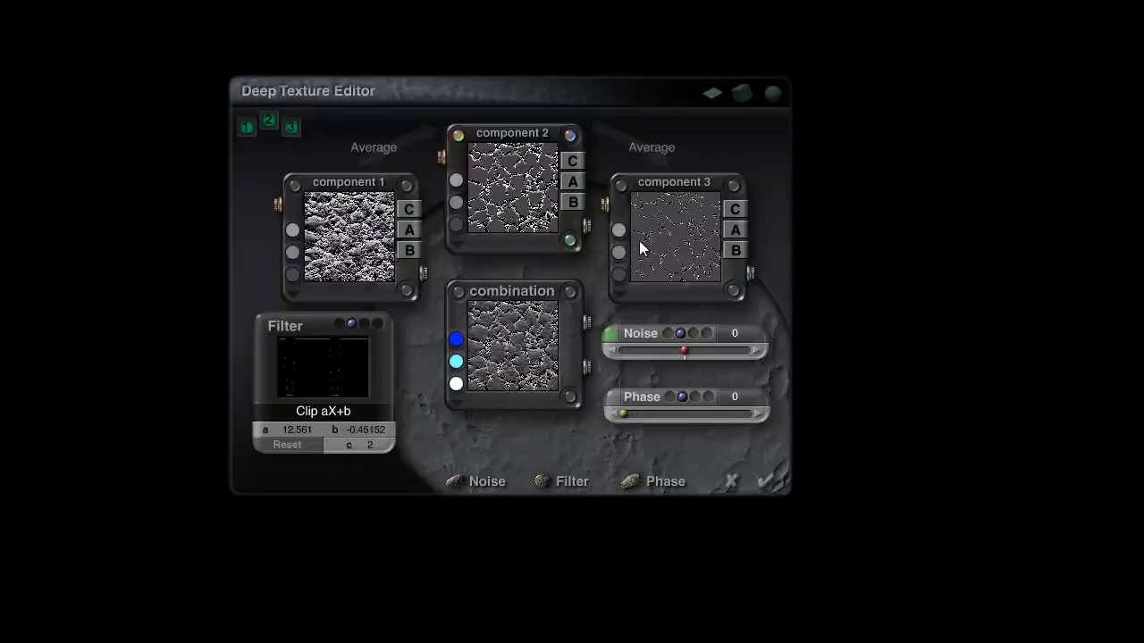
pyautogui.click(536, 211)
pyautogui.click(532, 214)
# Accept the three-component texture, apply the material and run a test render of the plane
pyautogui.click(768, 483)
pyautogui.click(773, 497)
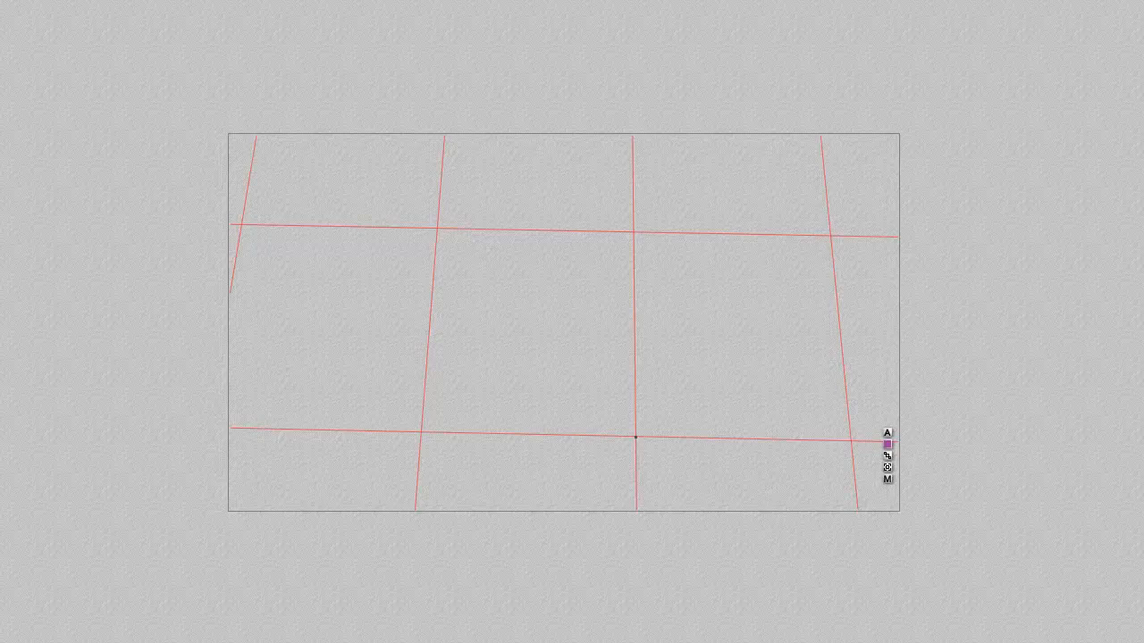
pyautogui.hotkey('ctrl', 'r')
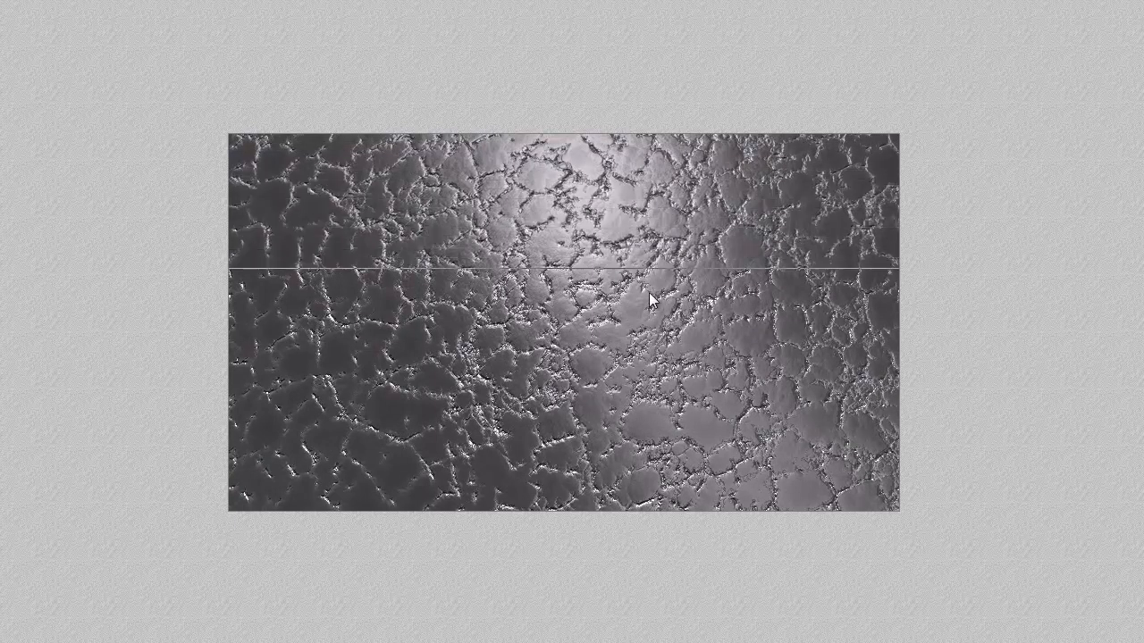
pyautogui.click(730, 314)
pyautogui.press('Escape')
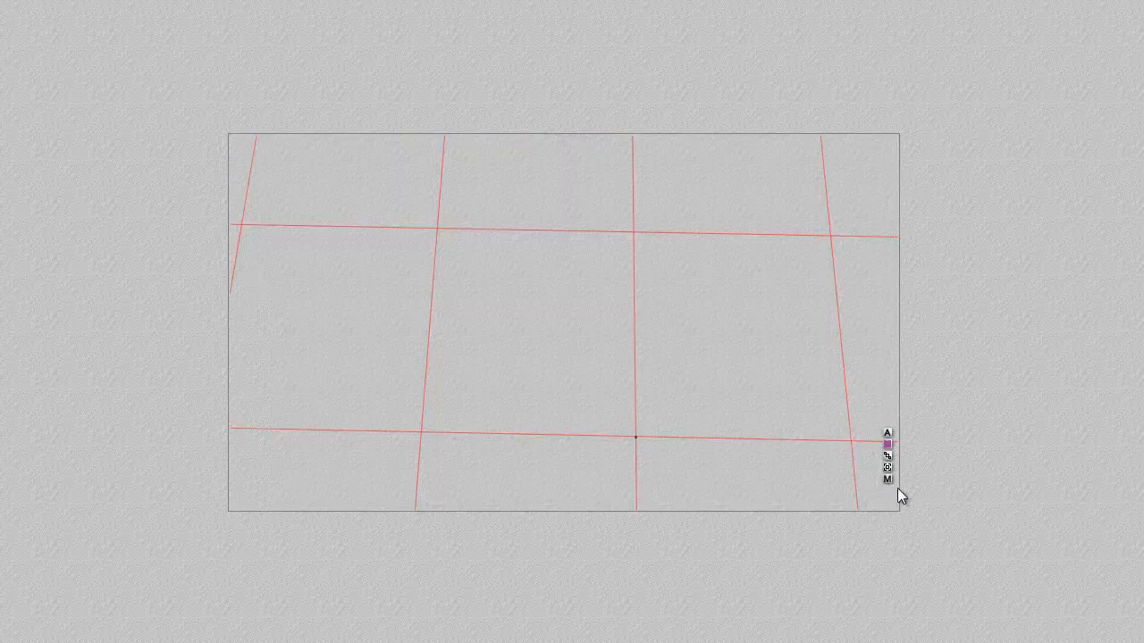
# Reopen the texture for deep editing and try the Blend v2 and Blend v1 modes between components 2 and 3
pyautogui.click(888, 480)
pyautogui.click(663, 106)
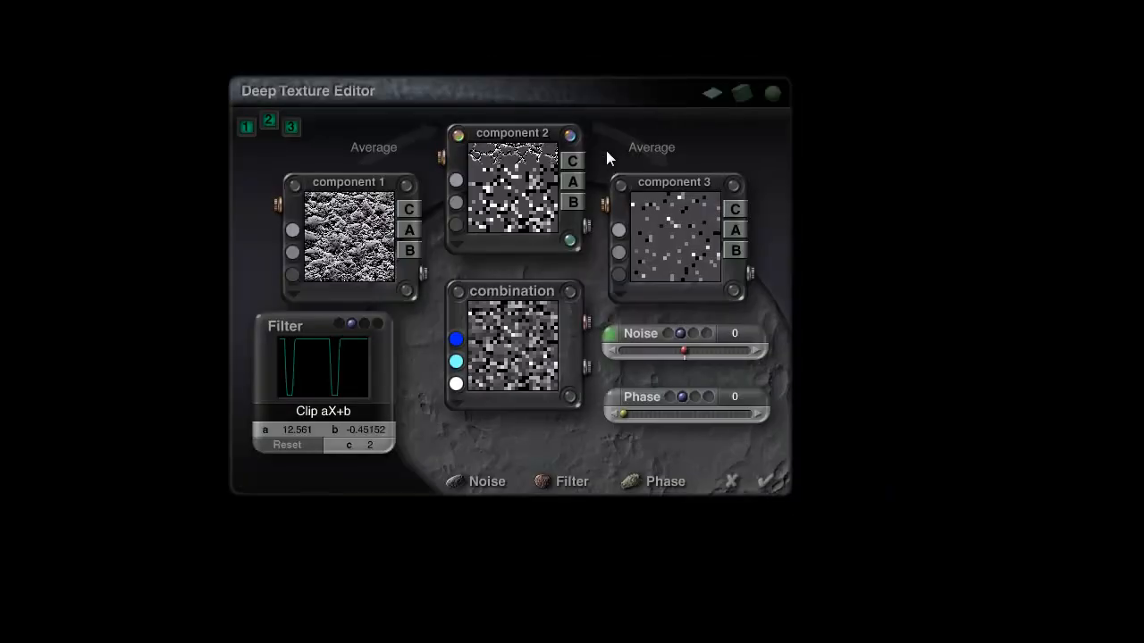
pyautogui.click(658, 151)
pyautogui.click(731, 318)
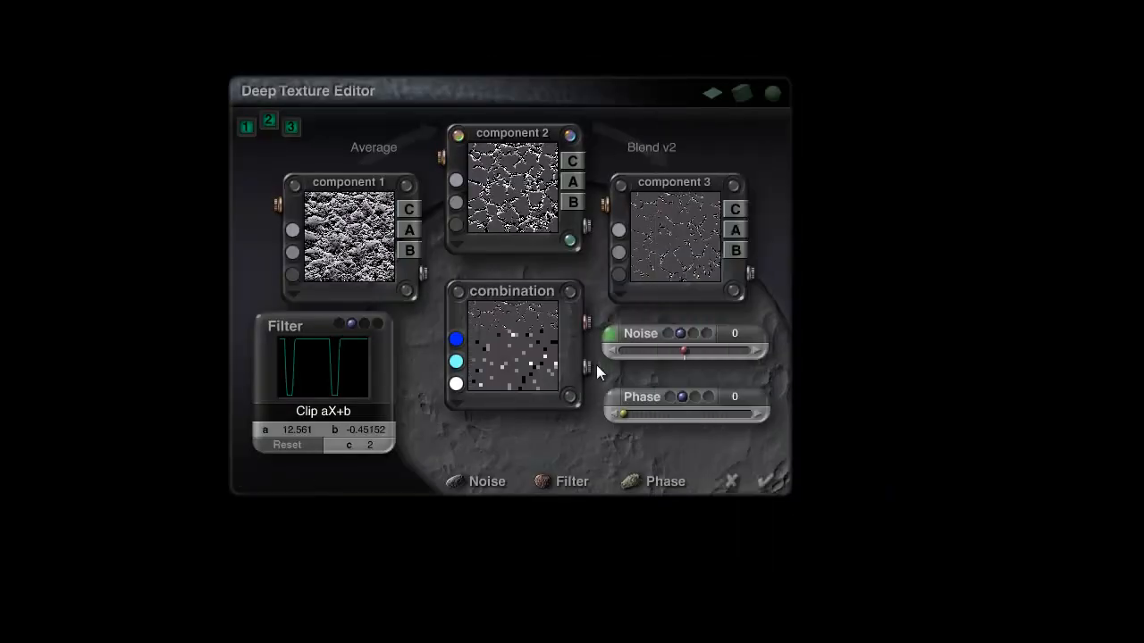
pyautogui.click(649, 154)
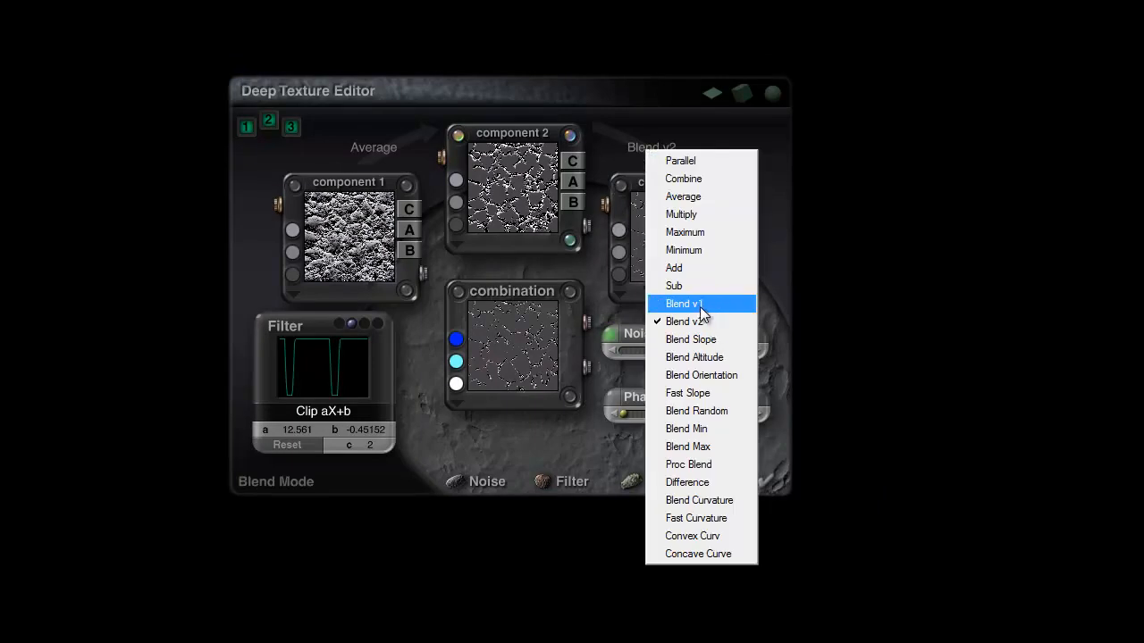
pyautogui.click(706, 304)
# Try the Blend Min and Blend Max modes between components 2 and 3 and compare the combination previews
pyautogui.click(654, 150)
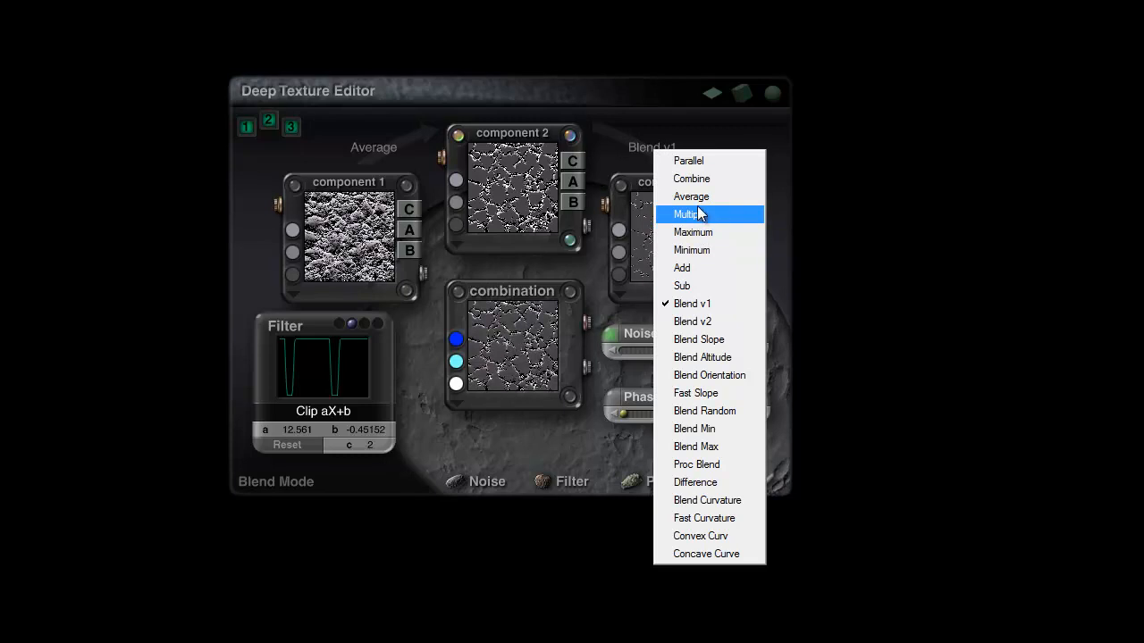
pyautogui.click(727, 447)
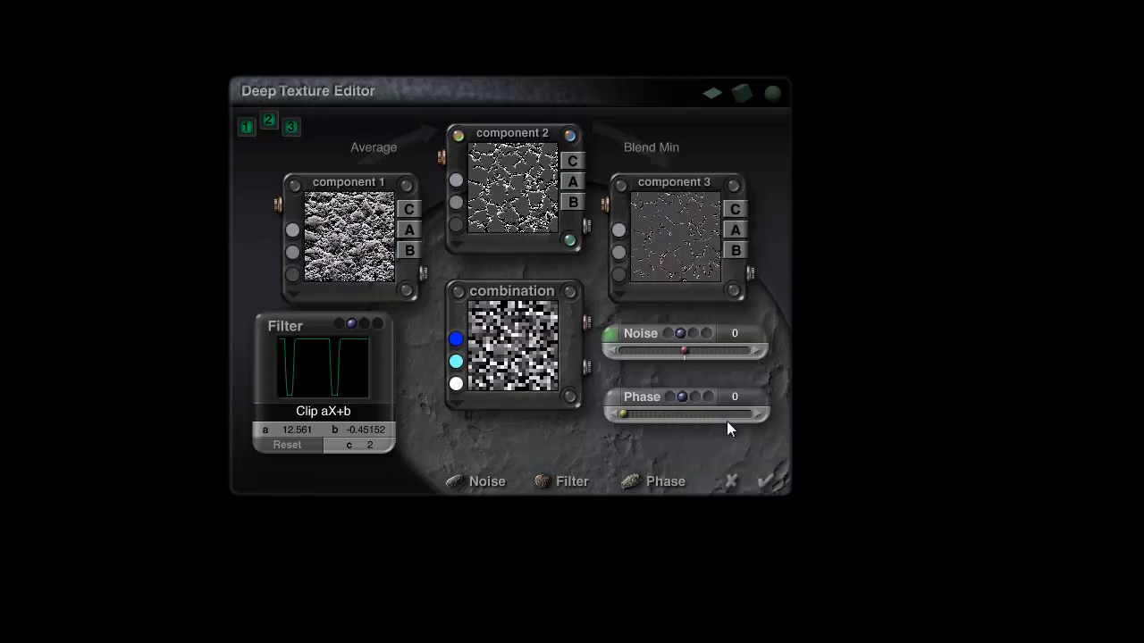
pyautogui.moveTo(536, 371)
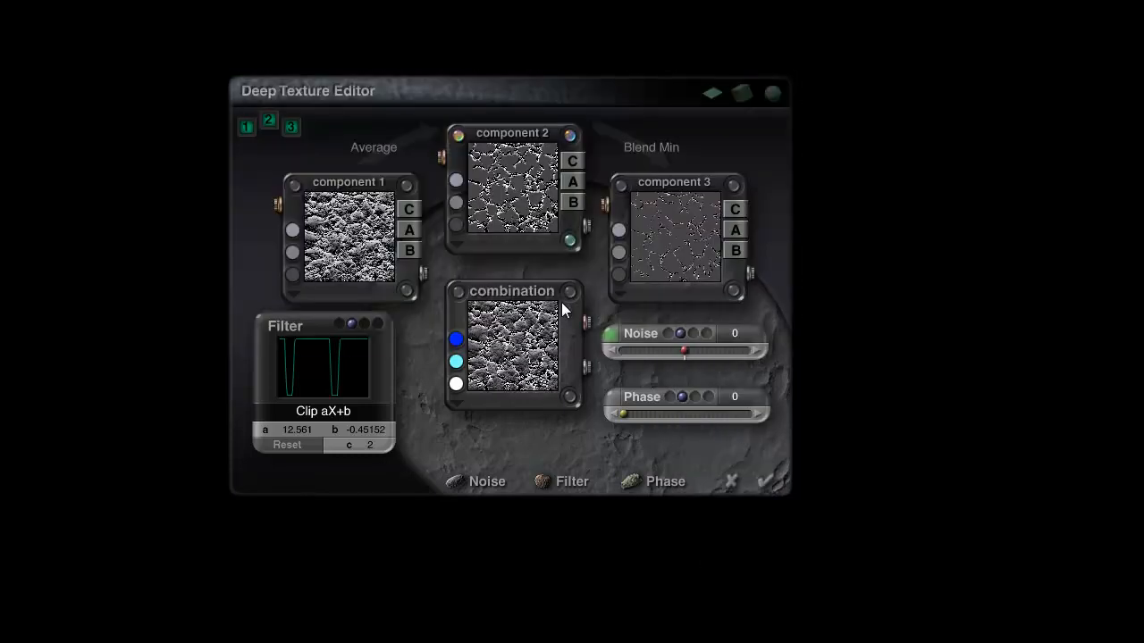
pyautogui.click(659, 148)
pyautogui.click(701, 447)
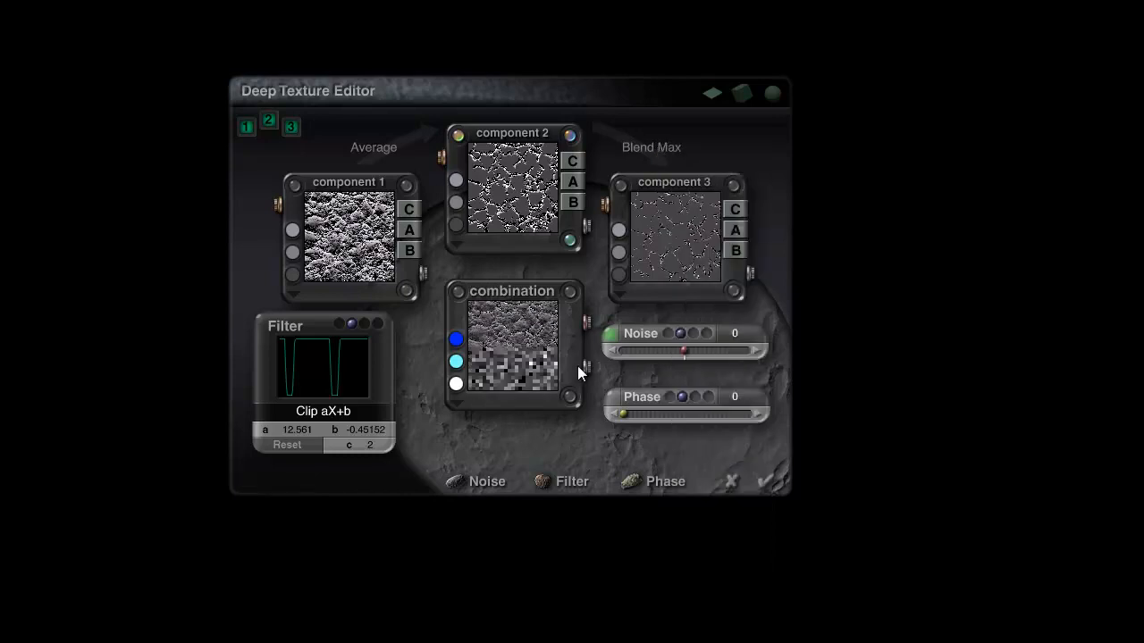
pyautogui.moveTo(538, 372)
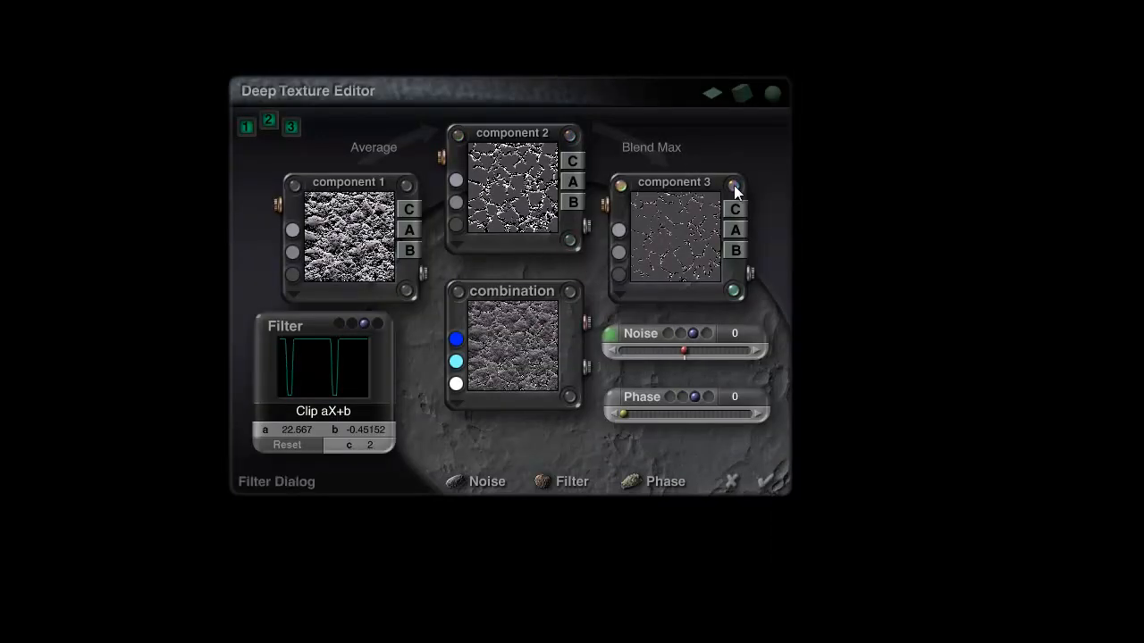
# Return component 3's blend mode to Average and reduce the texture to two components
pyautogui.click(658, 146)
pyautogui.click(697, 195)
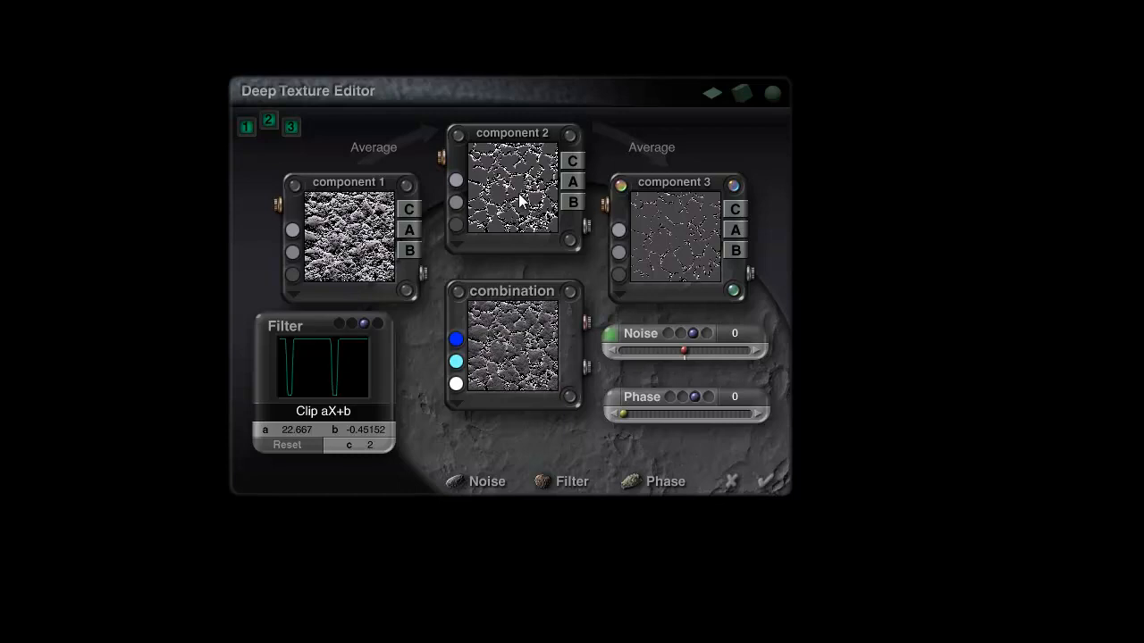
pyautogui.click(289, 127)
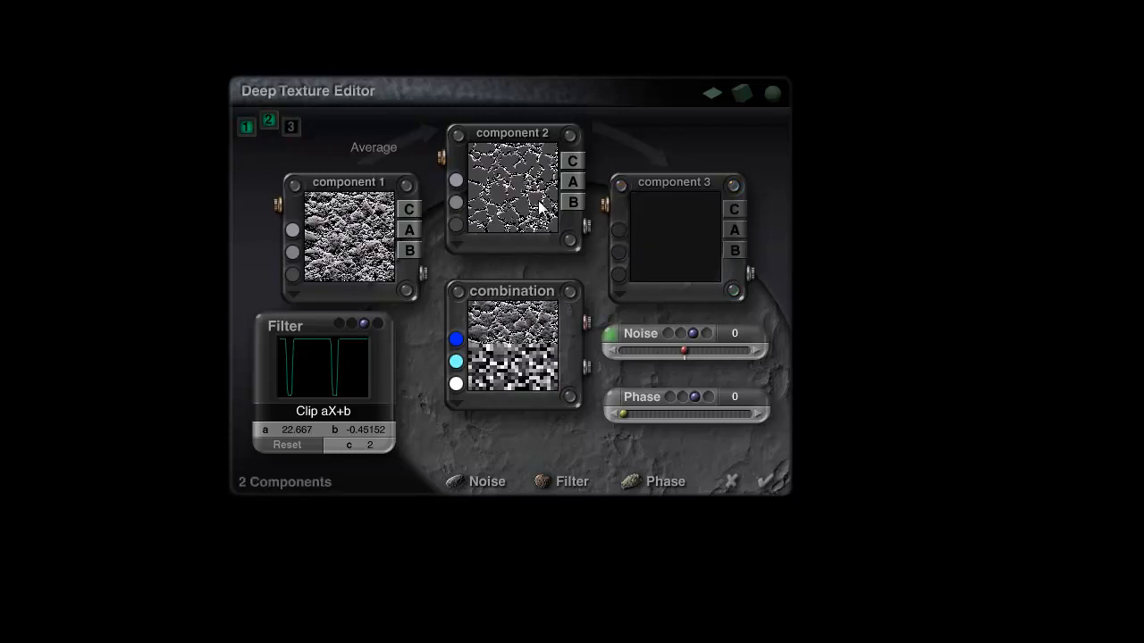
# Accept the texture without component 3, apply the material and render the plane again
pyautogui.click(765, 481)
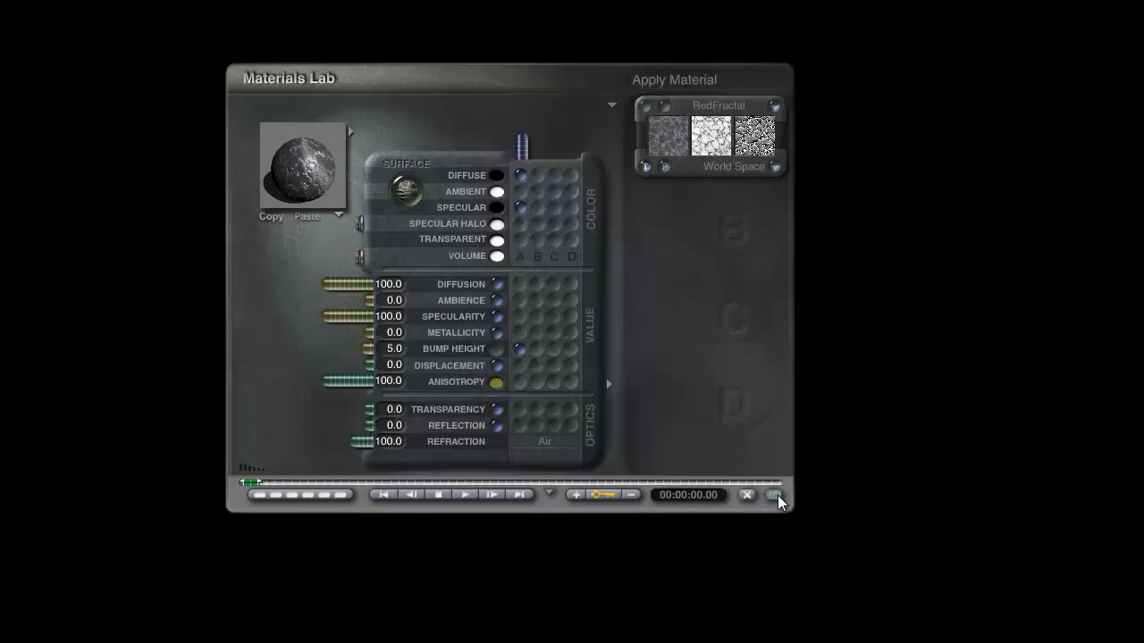
pyautogui.click(774, 496)
pyautogui.hotkey('ctrl', 'r')
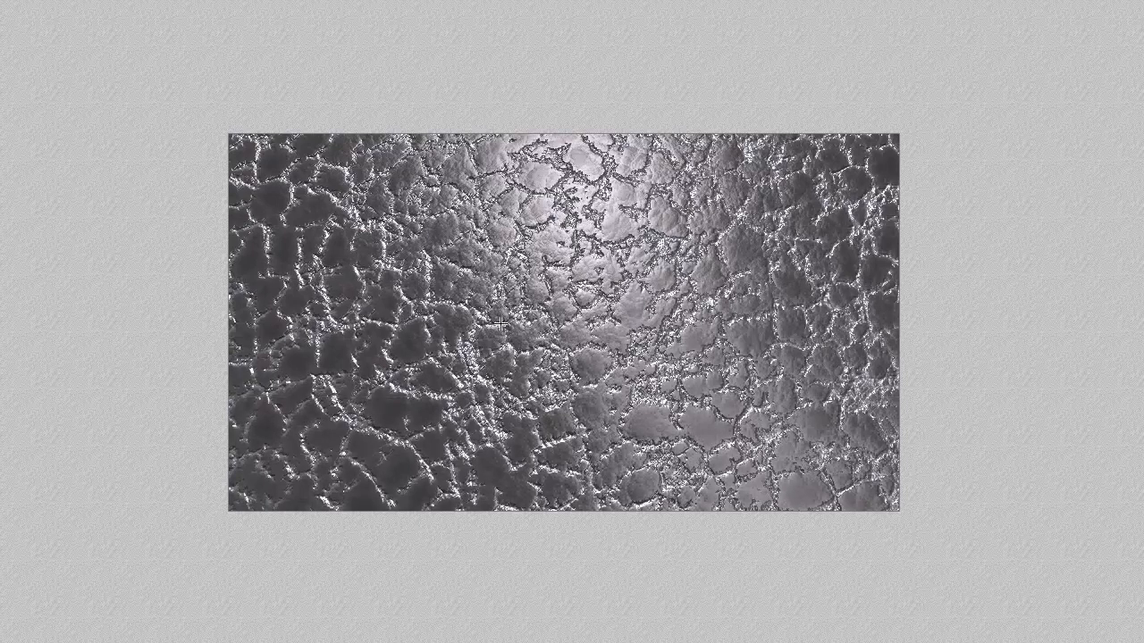
# Scale texture A uniformly to about 50.7%, apply the material and render the plane again
pyautogui.press('Escape')
pyautogui.click(890, 481)
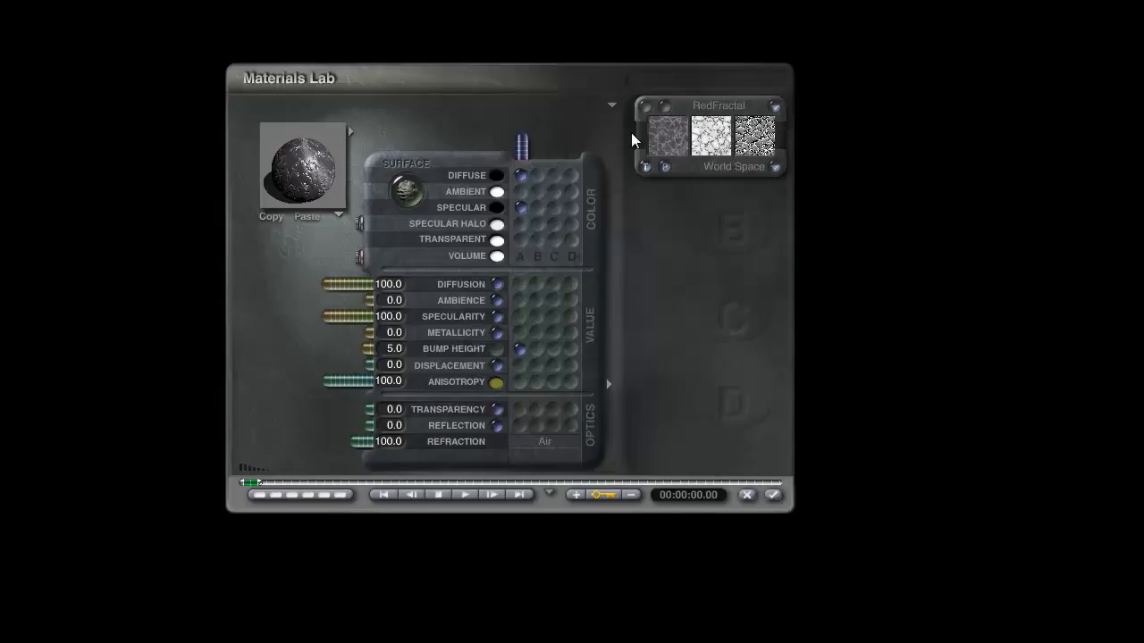
pyautogui.click(670, 125)
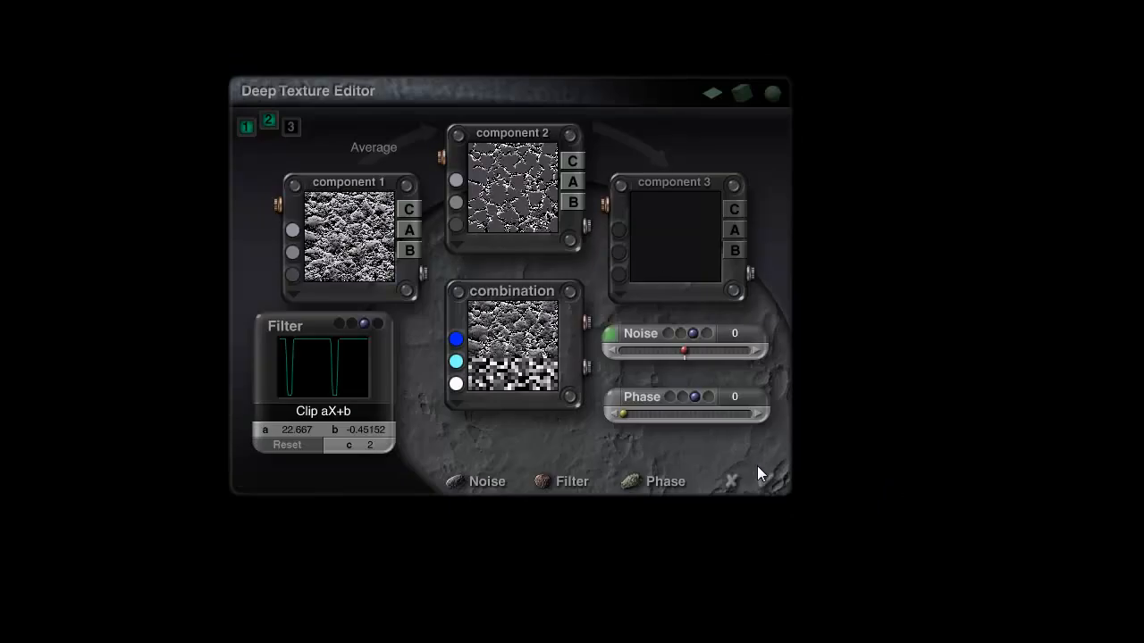
pyautogui.click(763, 480)
pyautogui.click(646, 106)
pyautogui.moveTo(682, 161); pyautogui.dragTo(684, 158)
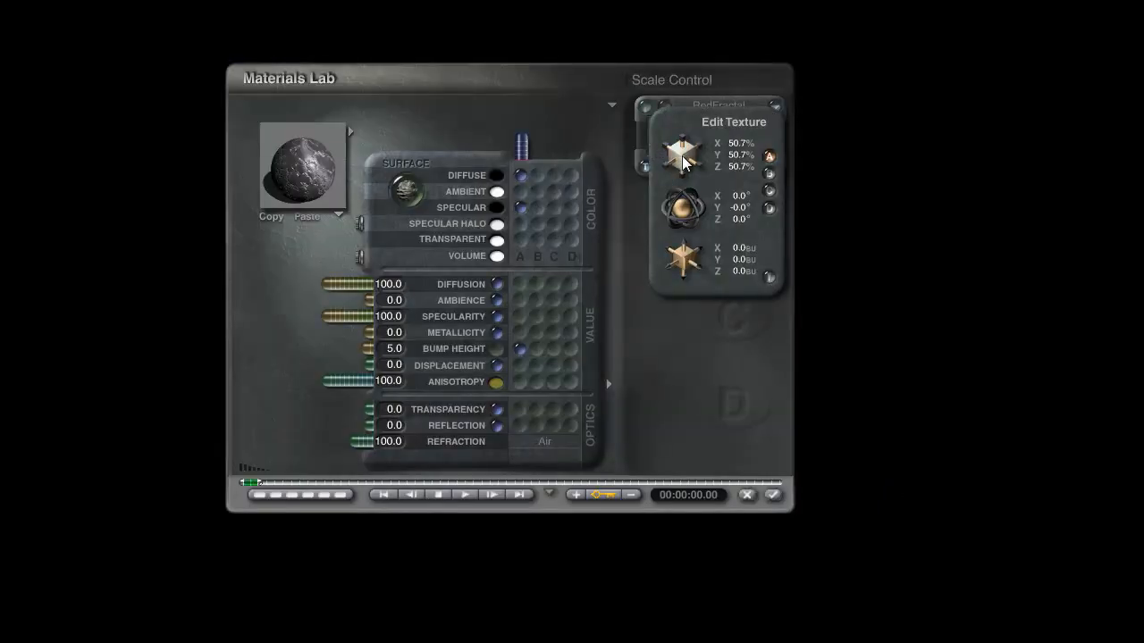
pyautogui.click(769, 278)
pyautogui.click(773, 495)
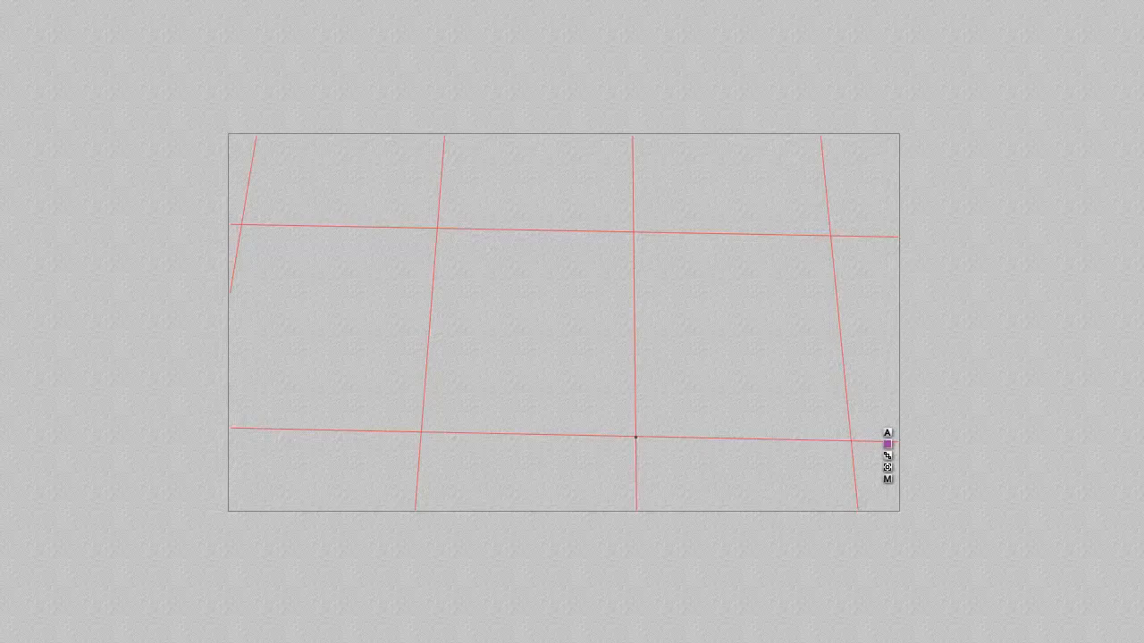
pyautogui.hotkey('ctrl', 'r')
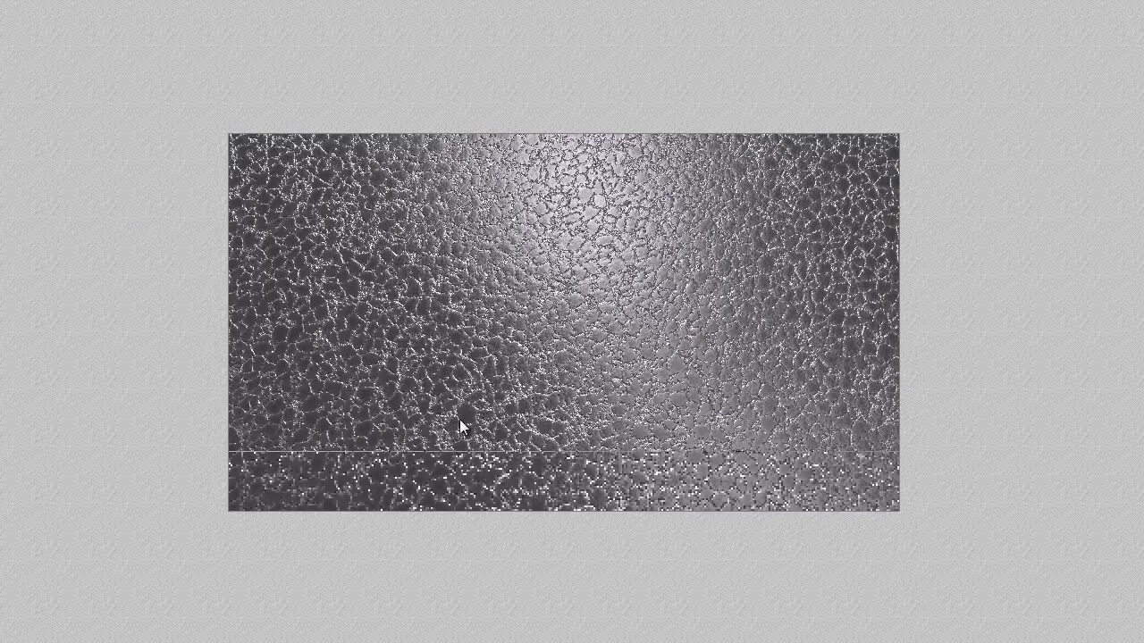
# Reopen the plane's material and rescale texture A uniformly to about 36.7%
pyautogui.press('Escape')
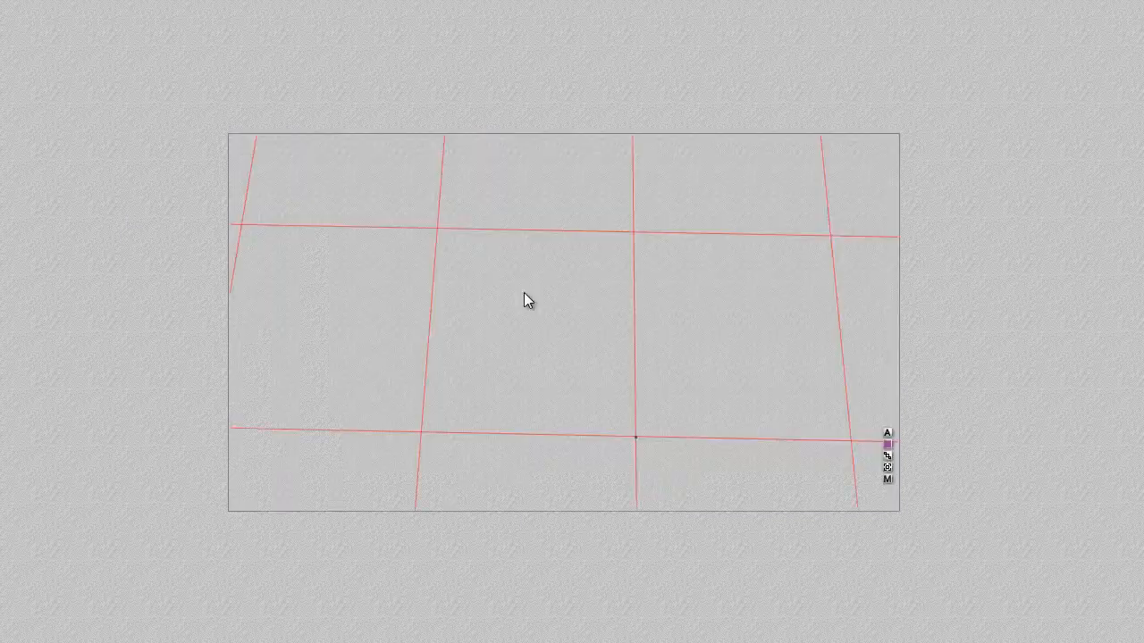
pyautogui.click(887, 480)
pyautogui.click(652, 113)
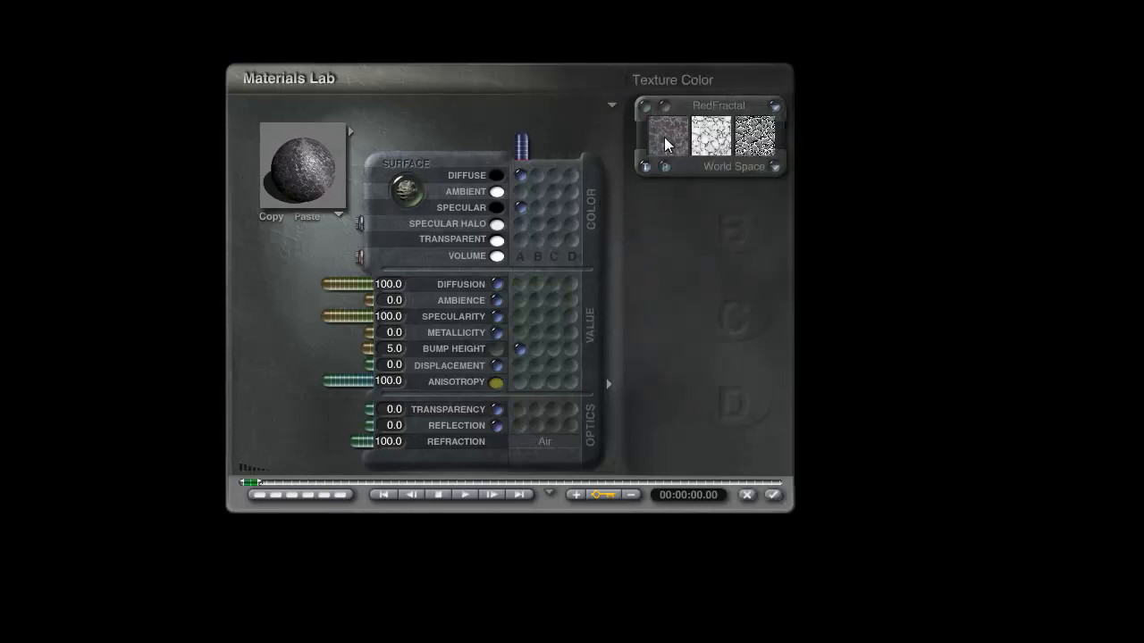
# Save the texture as a RedFractal preset in the Bump category and apply the material
pyautogui.click(719, 106)
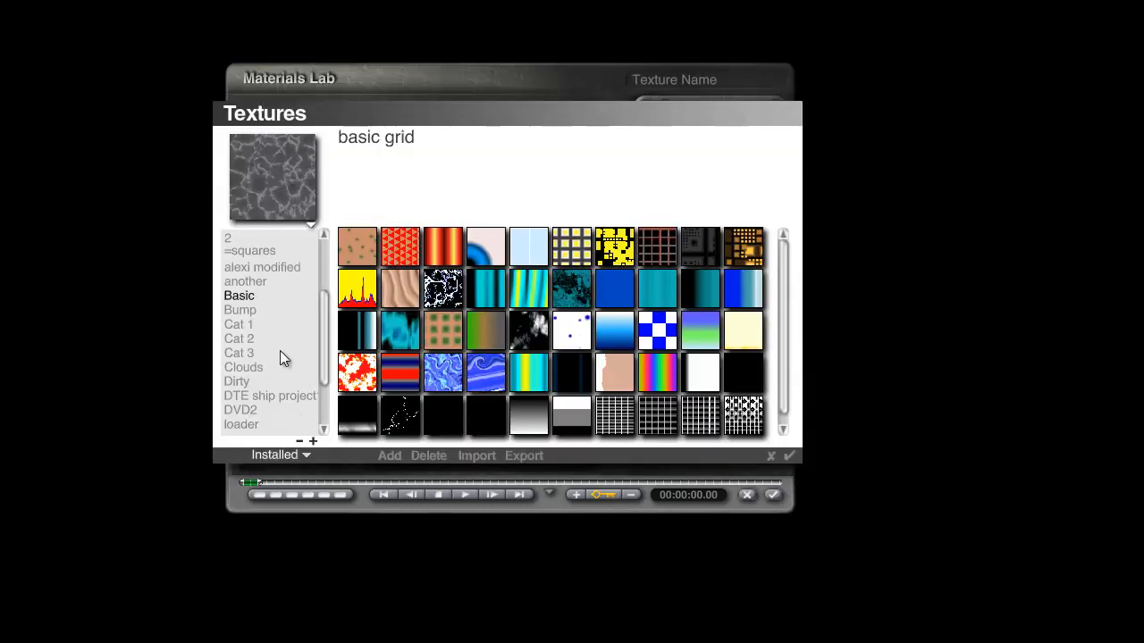
pyautogui.click(242, 310)
pyautogui.click(391, 455)
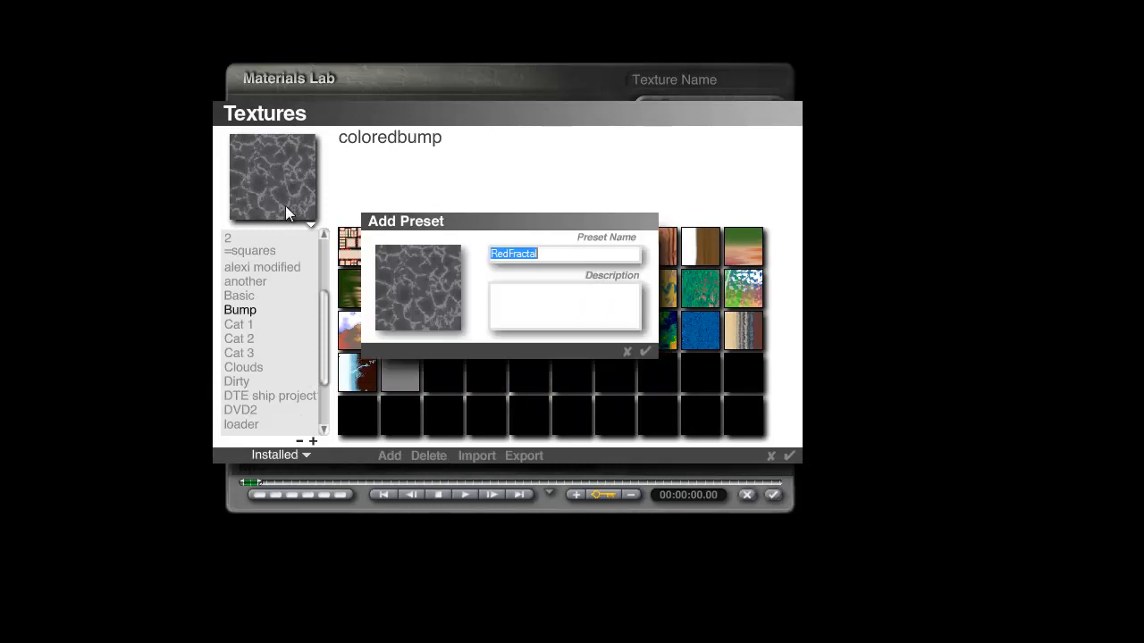
pyautogui.click(644, 350)
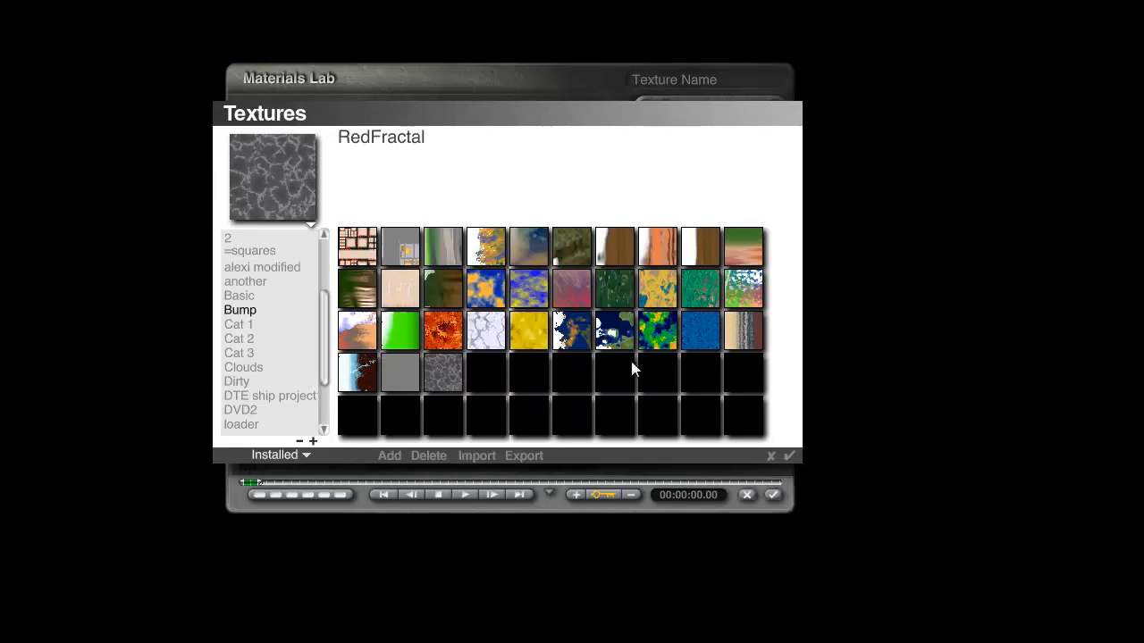
pyautogui.click(788, 456)
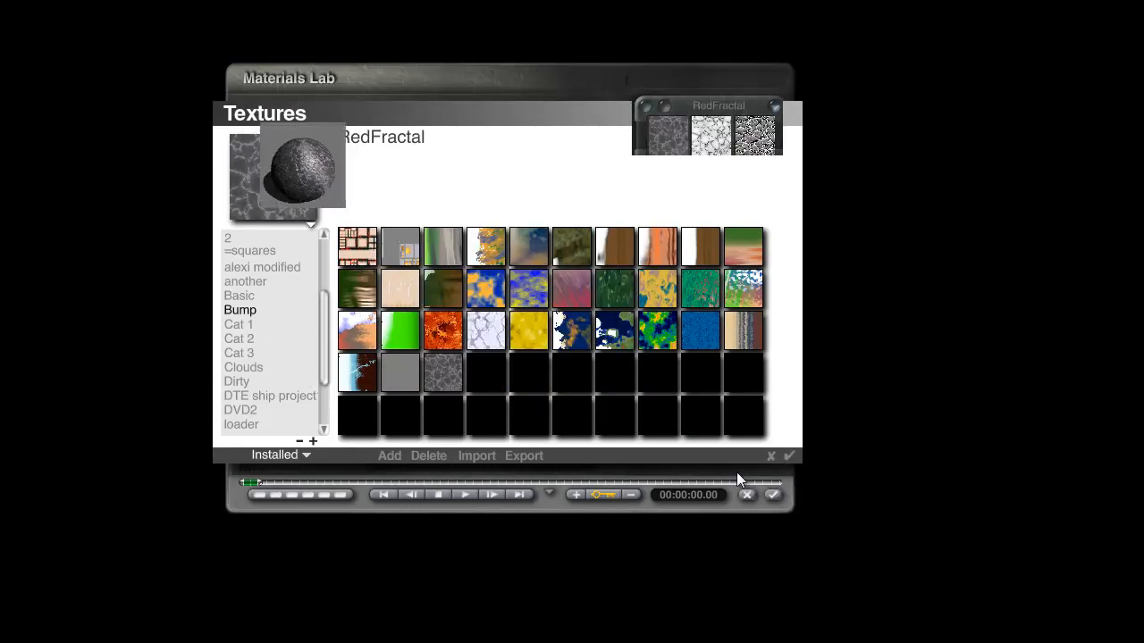
pyautogui.click(772, 495)
# Reopen the material, drive Anisotropy with texture B and load the RedFractal preset from the Bump category into it
pyautogui.click(888, 479)
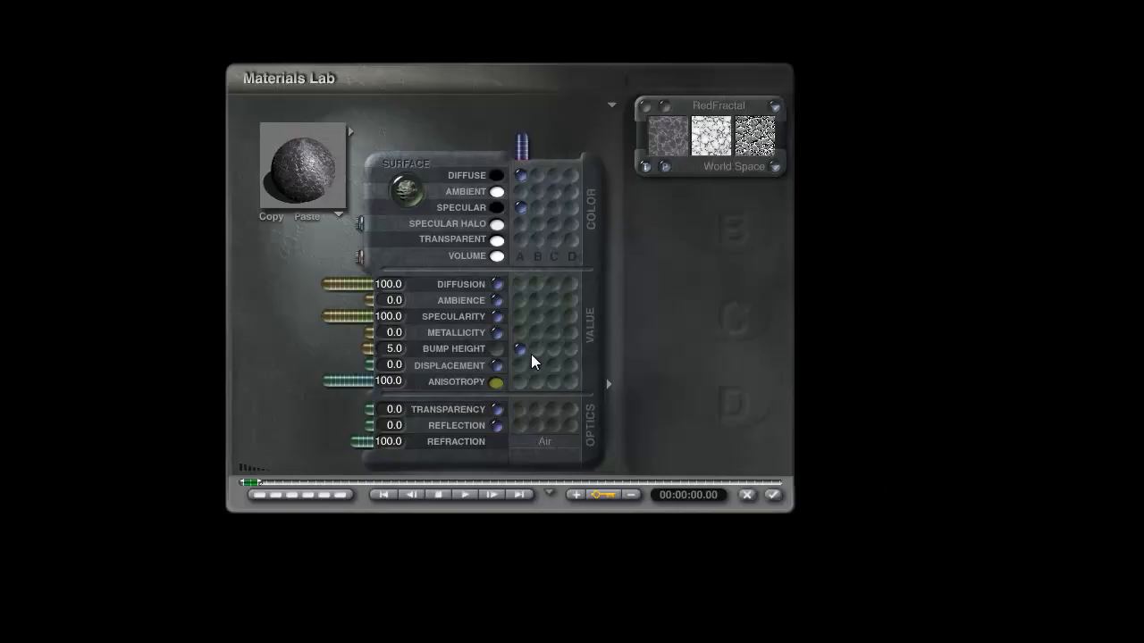
pyautogui.click(535, 383)
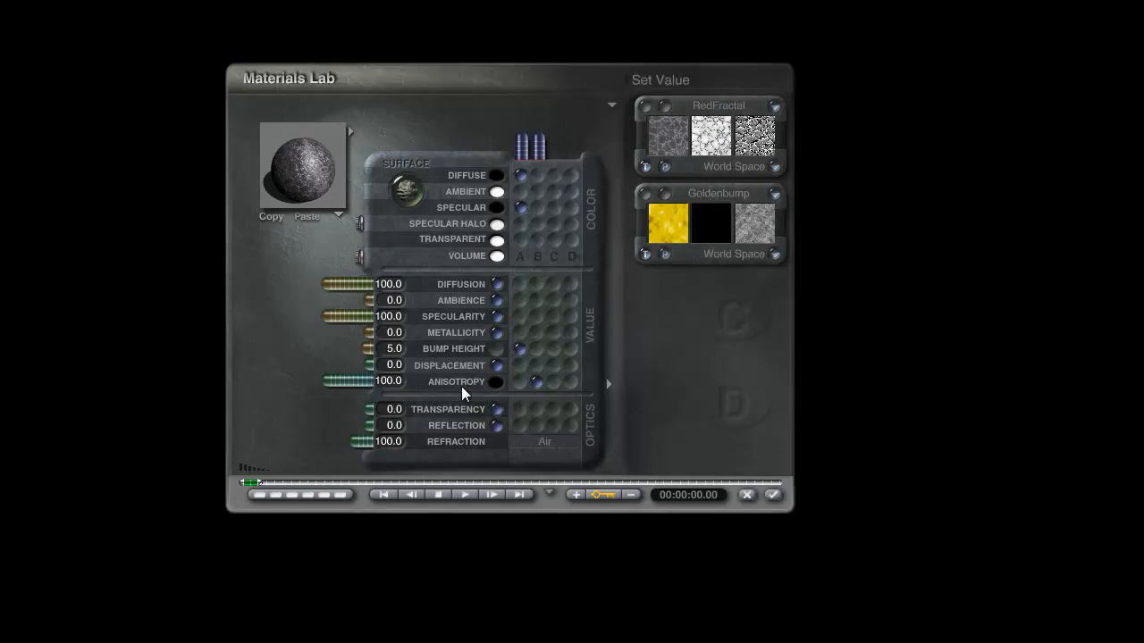
pyautogui.click(714, 194)
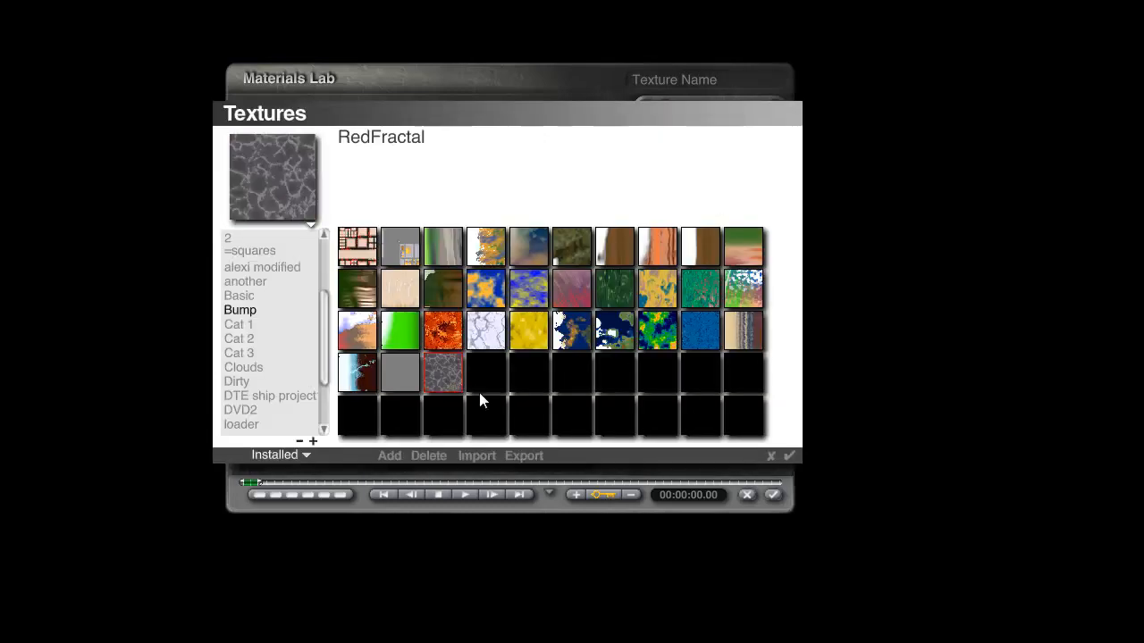
pyautogui.click(791, 457)
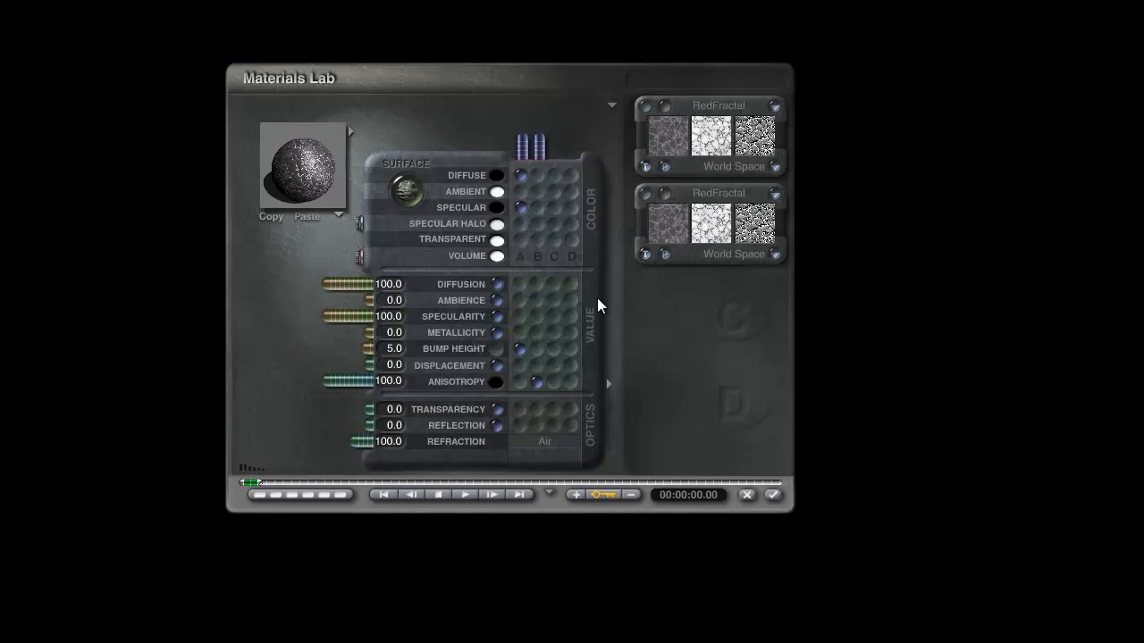
# Set texture B's X, Y and Z scale to 36.7% so that it matches texture A
pyautogui.click(658, 194)
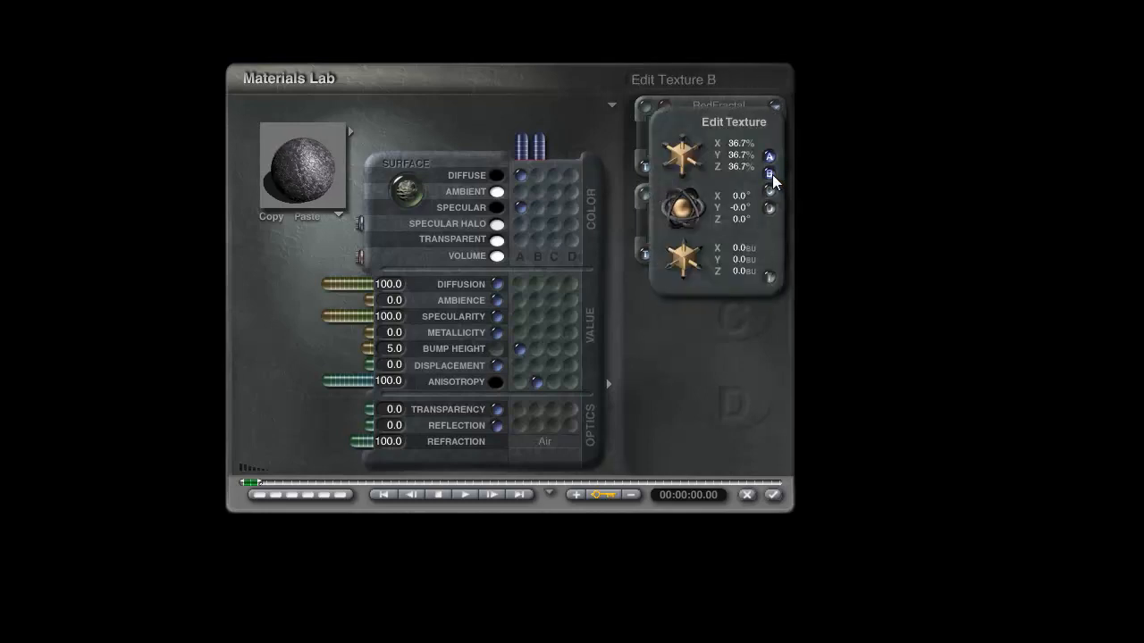
pyautogui.click(744, 145)
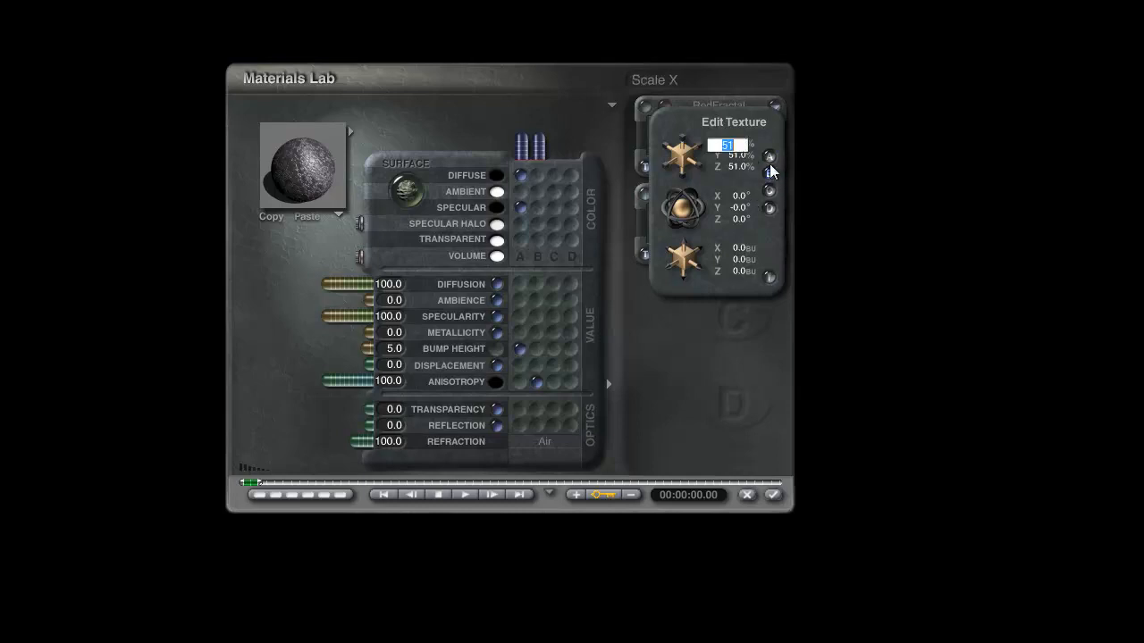
pyautogui.click(768, 157)
pyautogui.click(744, 144)
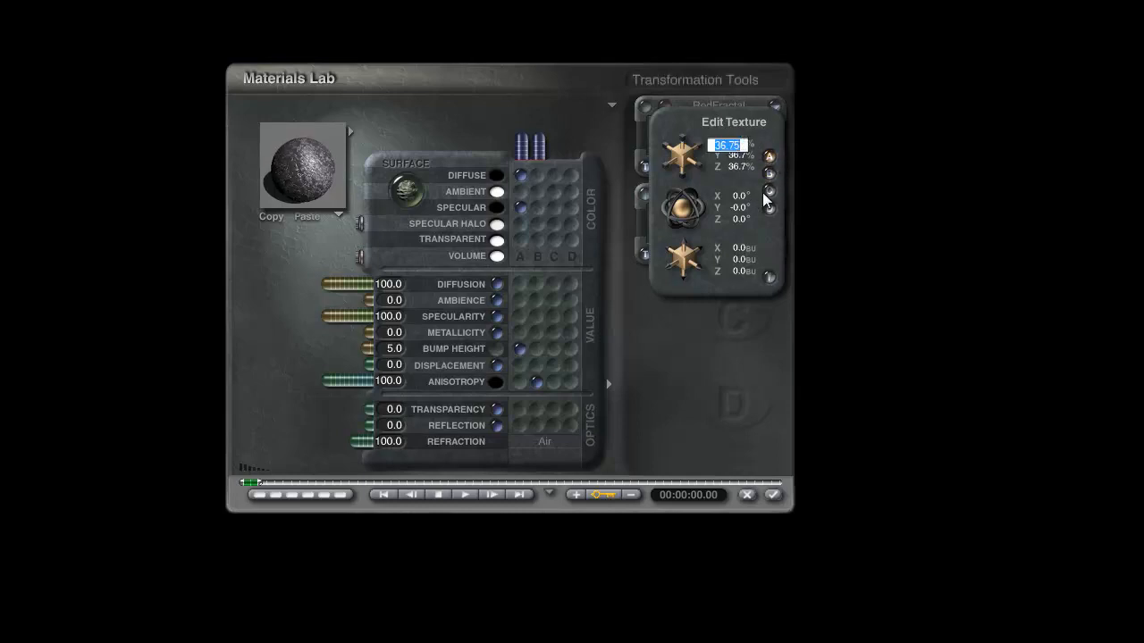
pyautogui.click(741, 146)
pyautogui.write('36.7')
pyautogui.click(744, 157)
pyautogui.write('36.7')
pyautogui.click(742, 168)
pyautogui.write('36.7')
pyautogui.press('Return')
pyautogui.click(769, 280)
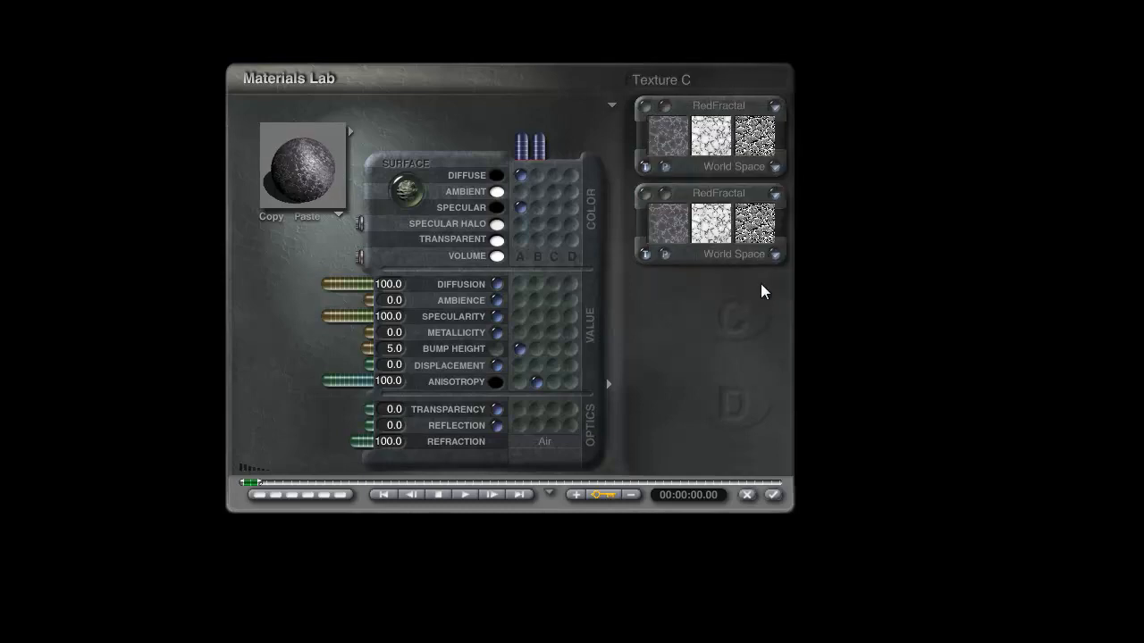
pyautogui.click(643, 195)
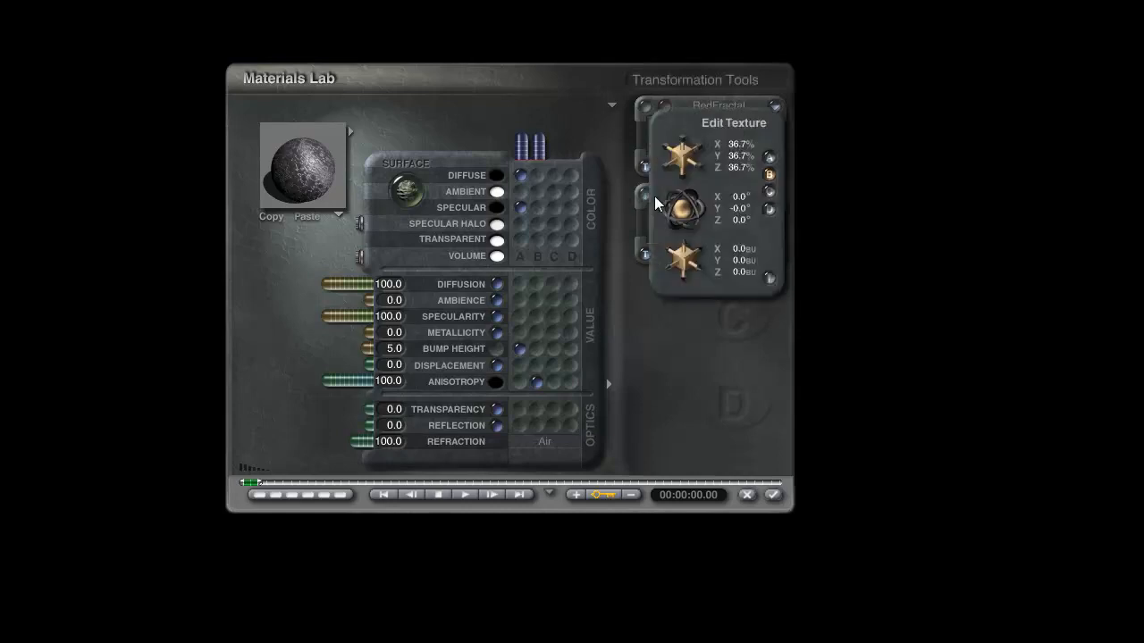
pyautogui.click(769, 279)
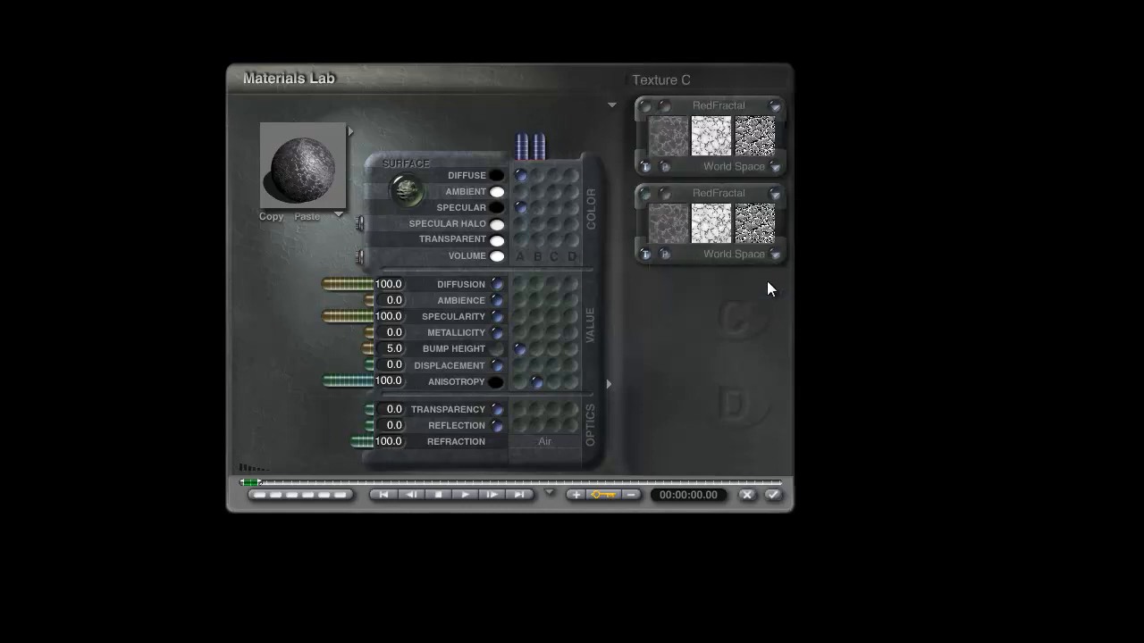
# Deep-edit texture B, turn off the color and alpha outputs of components 1 and 2, keep only bump, and accept
pyautogui.click(665, 193)
pyautogui.click(409, 227)
pyautogui.click(409, 210)
pyautogui.click(572, 183)
pyautogui.click(569, 159)
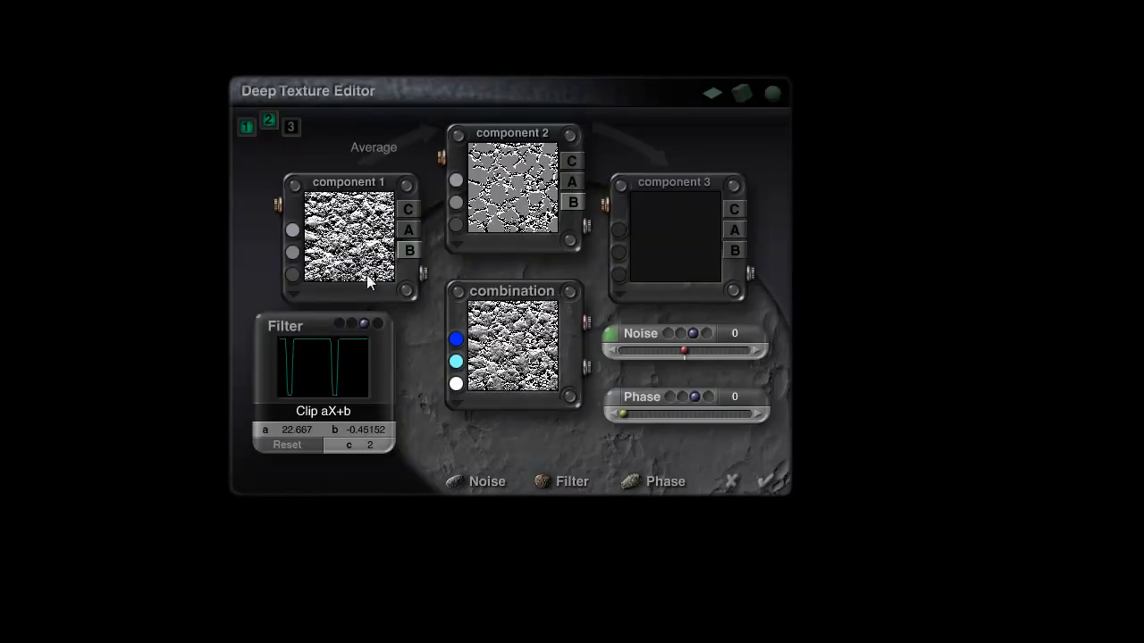
pyautogui.click(771, 483)
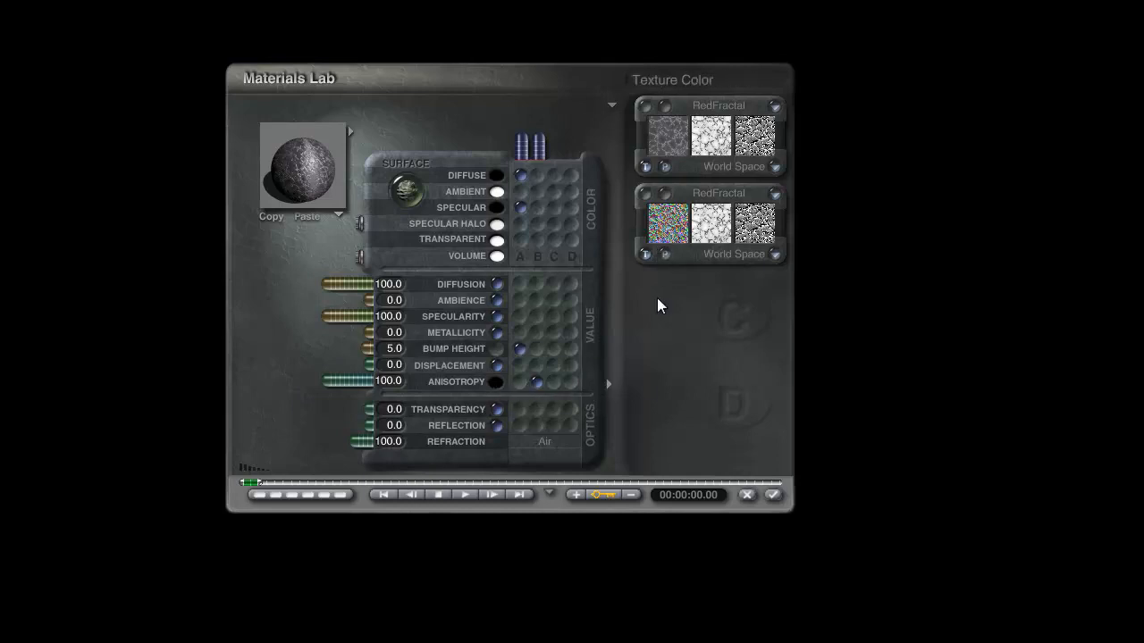
# Switch Bump Height to texture B, refresh the material preview and apply the material to the plane
pyautogui.click(536, 348)
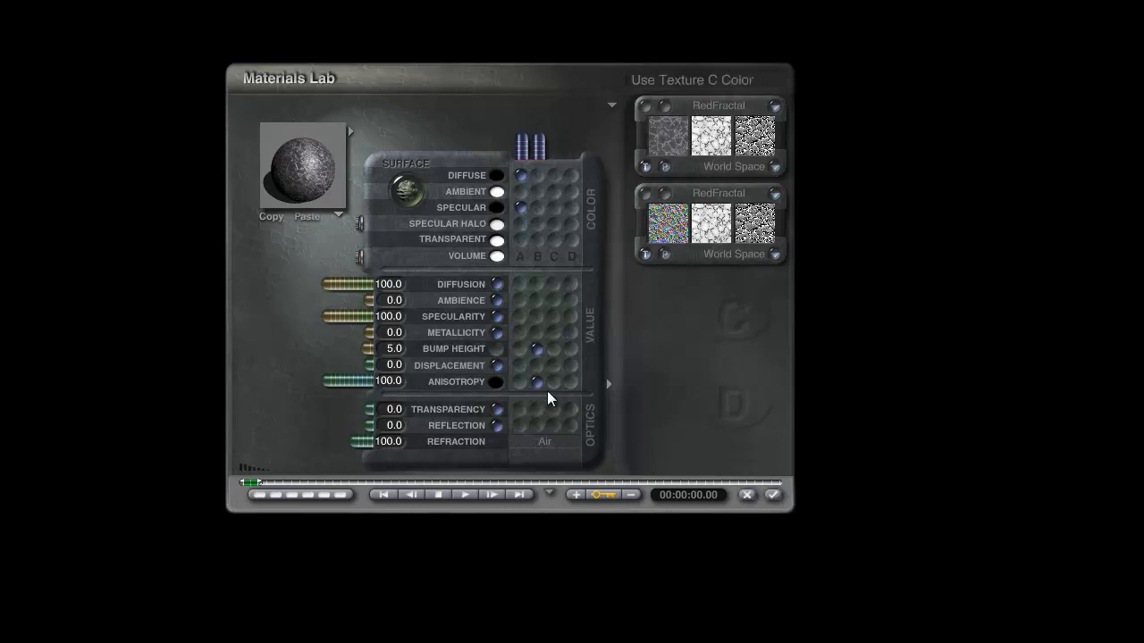
pyautogui.click(321, 184)
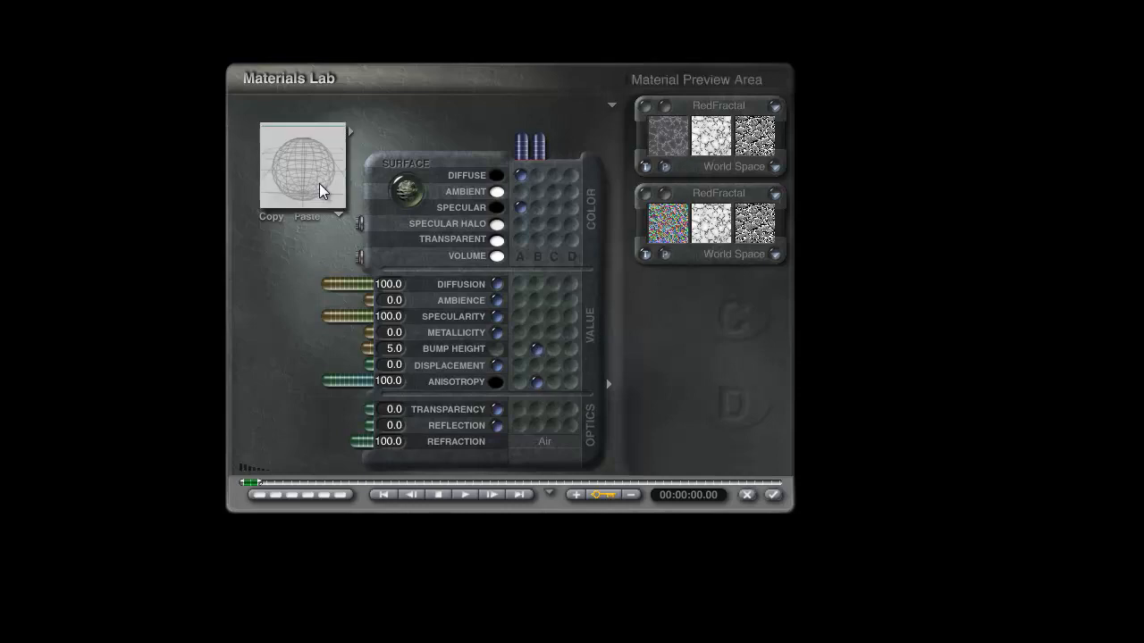
pyautogui.click(774, 495)
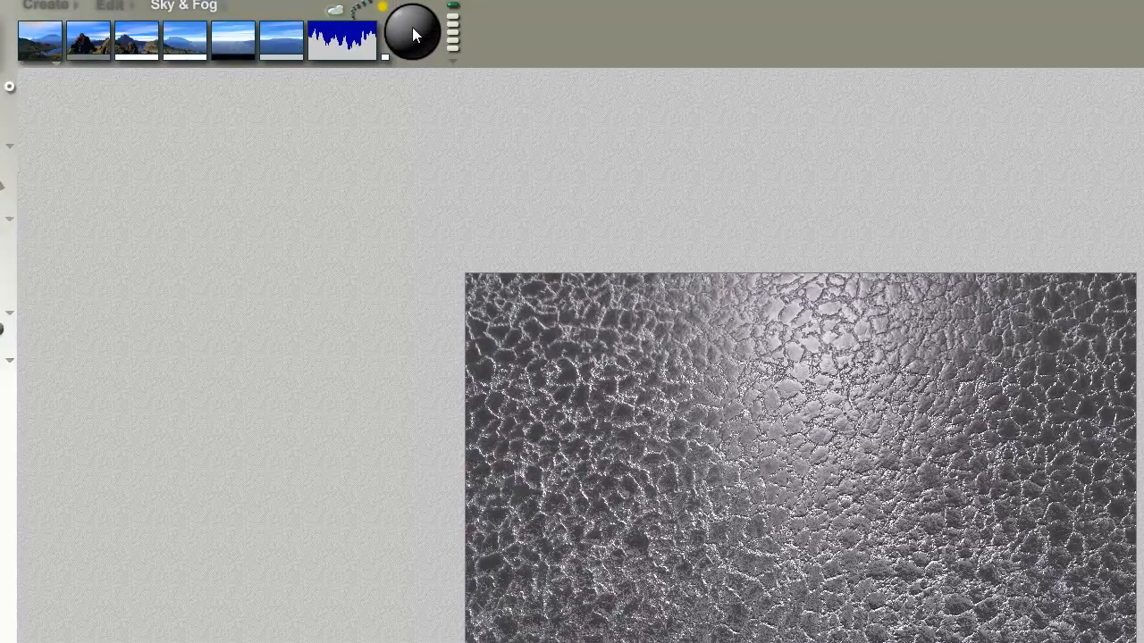
# Change the sun's direction in the Sky & Fog settings
pyautogui.click(413, 28)
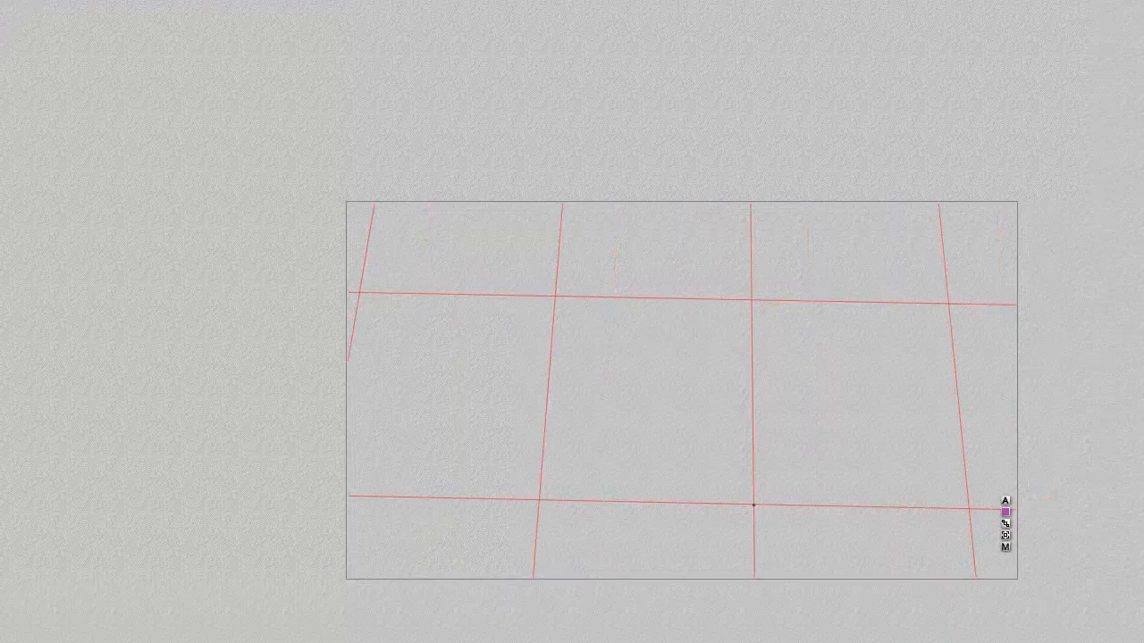